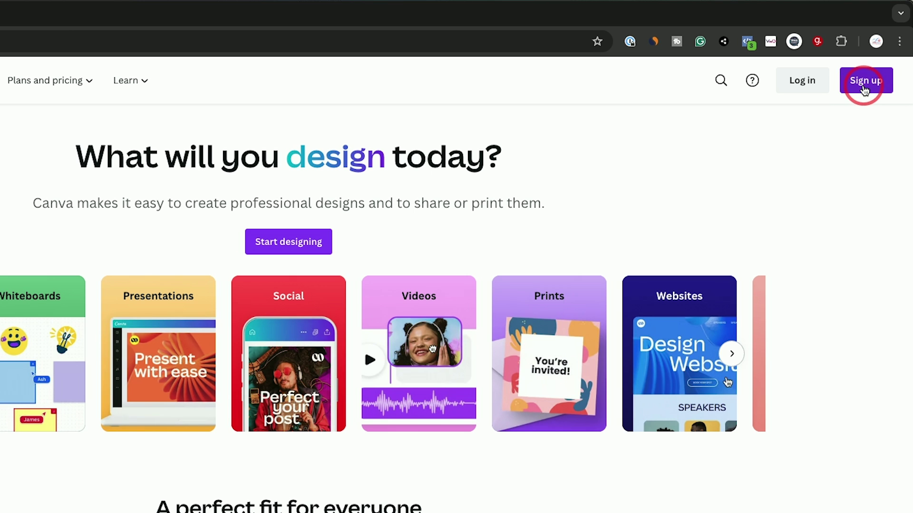
- View the available sign-up options and close the sign-up dialog
left_click(865, 90)
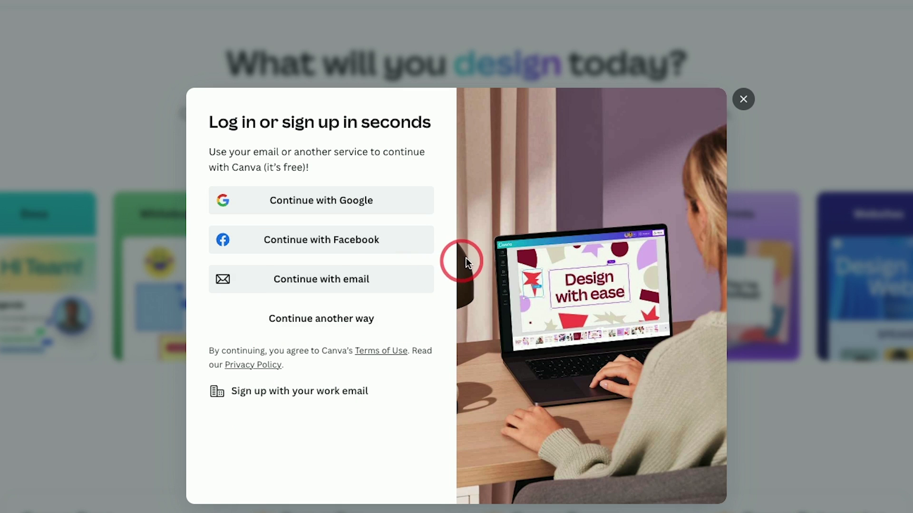
left_click(744, 100)
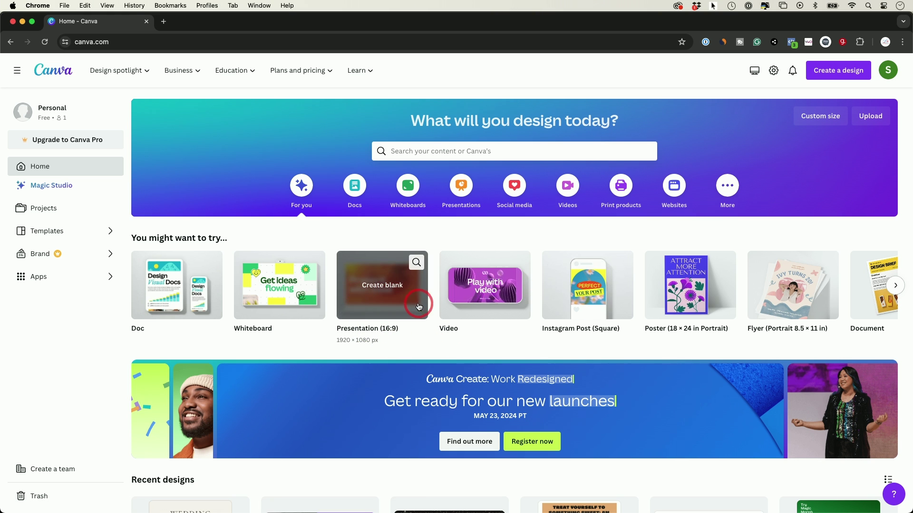
- Create a blank YouTube Thumbnail design from the popular social media formats
left_click(515, 194)
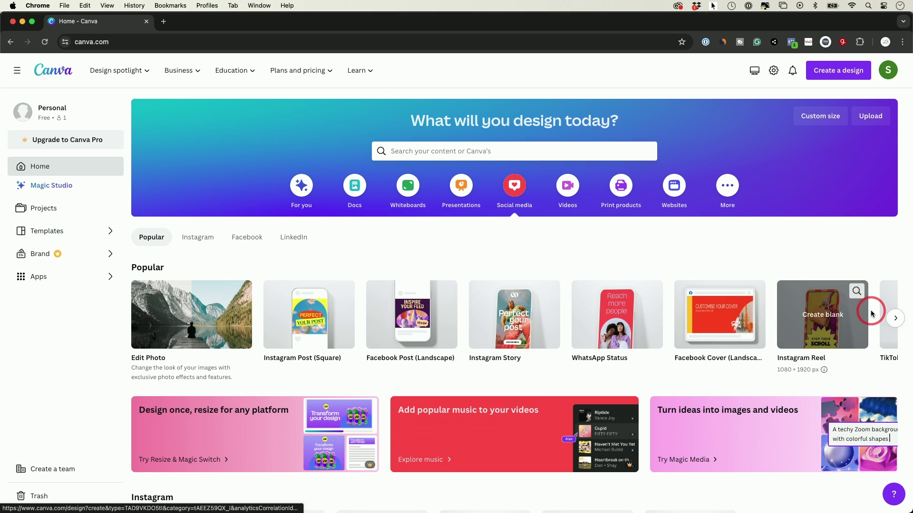
left_click(895, 317)
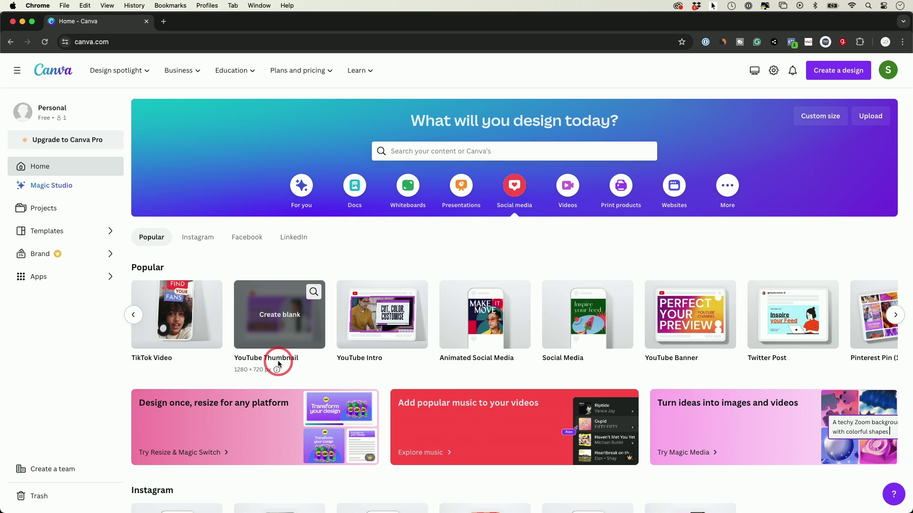
left_click(269, 341)
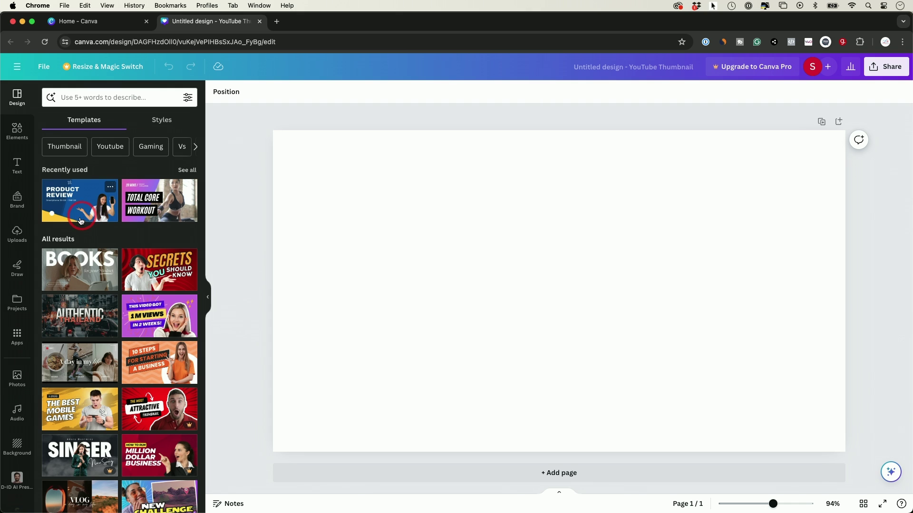
- Browse the suggested YouTube thumbnail templates for a suitable layout
scroll(72, 253, "down", 2)
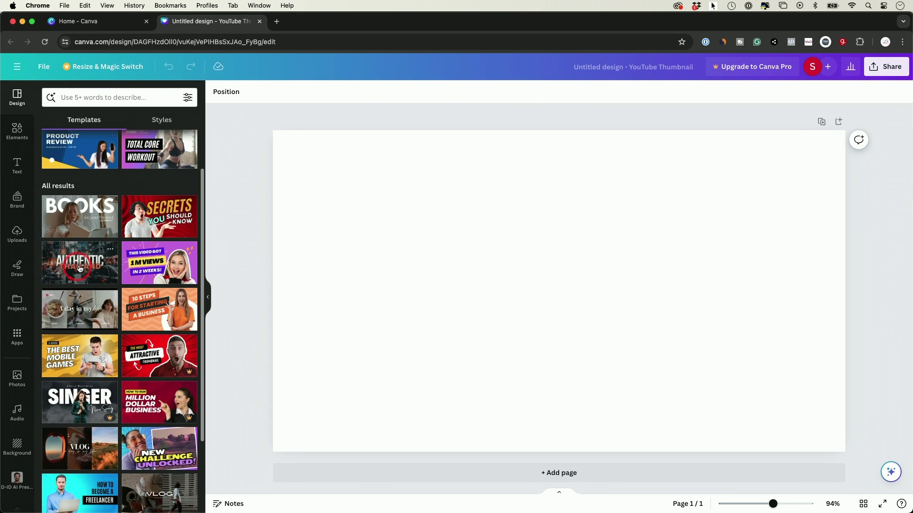
scroll(80, 267, "down", 3)
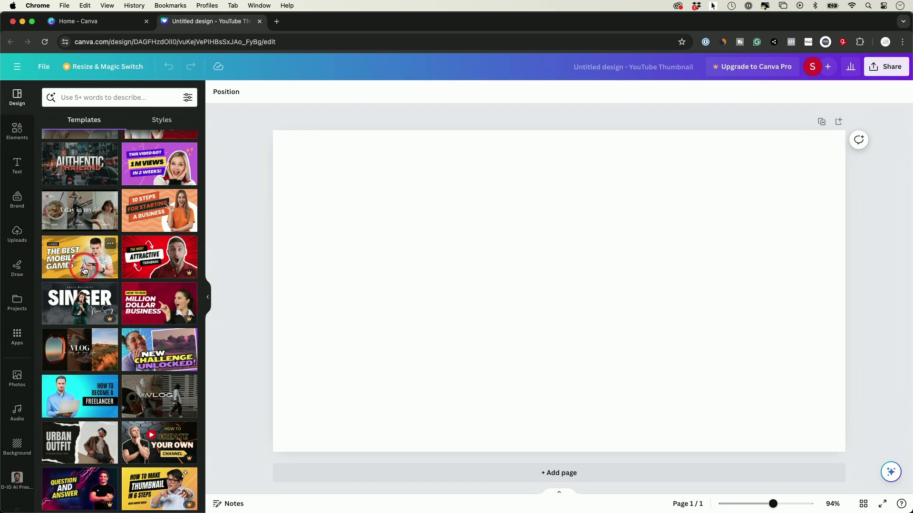
scroll(84, 271, "up", 5)
left_click(89, 122)
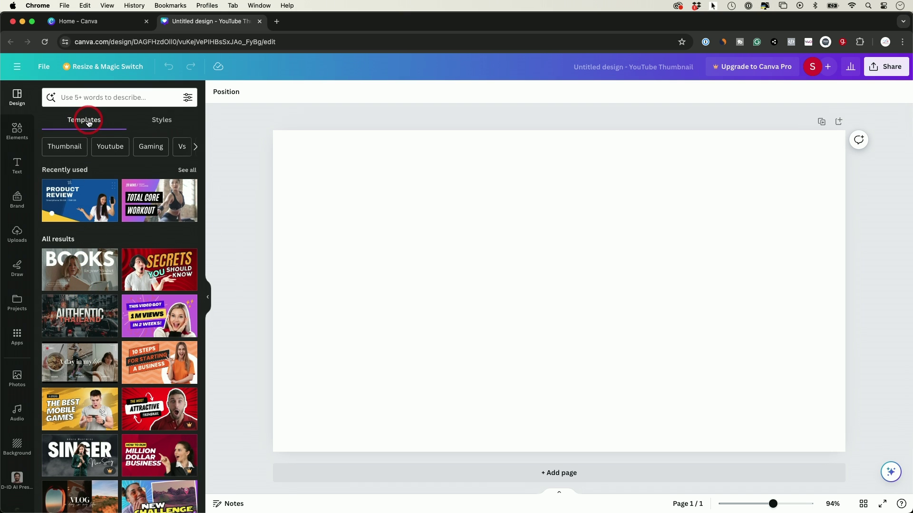
scroll(91, 247, "down", 1)
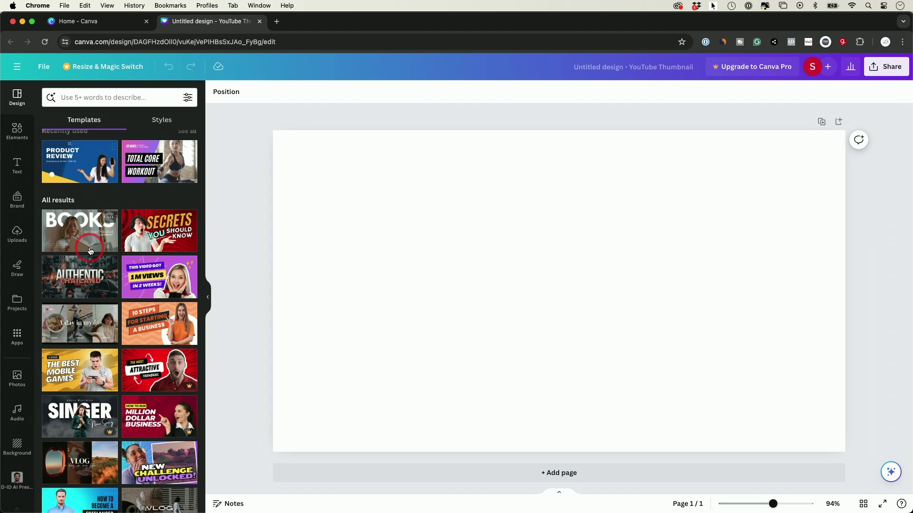
scroll(90, 251, "down", 1)
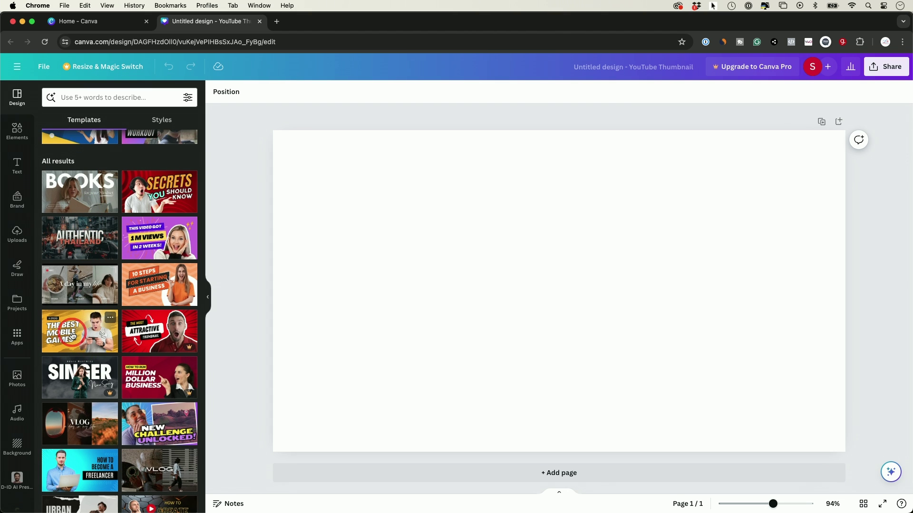
scroll(81, 331, "down", 3)
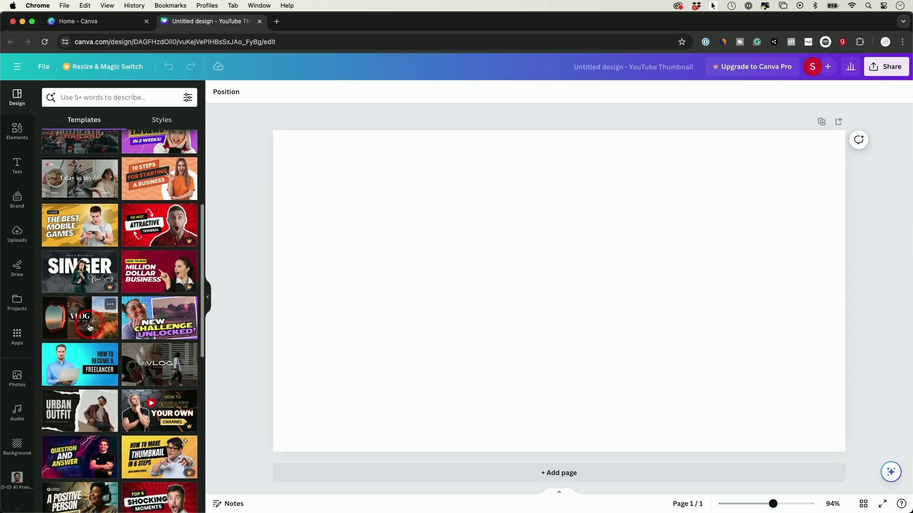
scroll(89, 327, "down", 2)
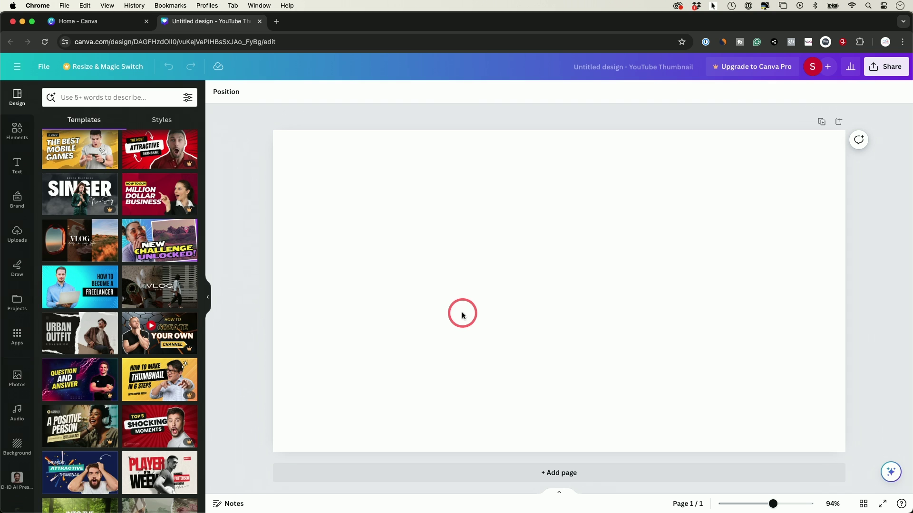
scroll(90, 332, "down", 2)
scroll(95, 260, "down", 2)
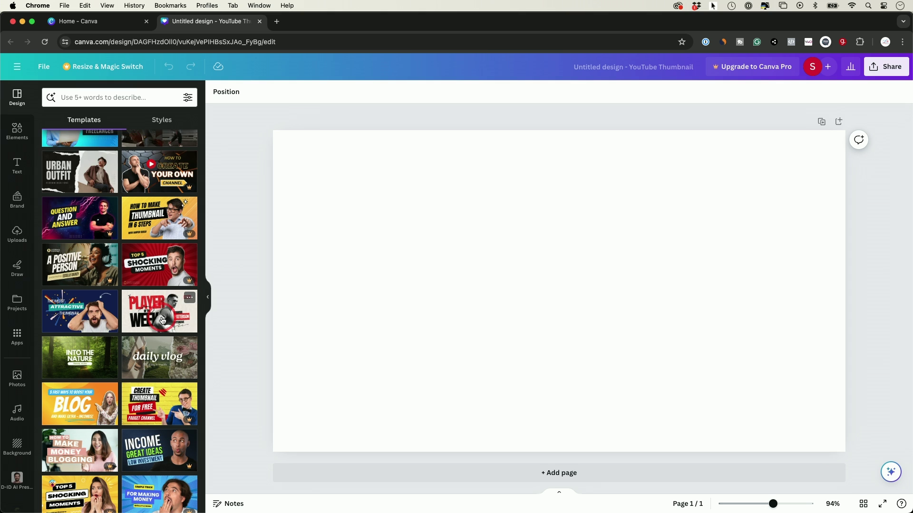
scroll(162, 319, "down", 2)
scroll(164, 255, "down", 4)
- Search the templates for "Food YouTube Thumbnails" and look through the designs
left_click(98, 103)
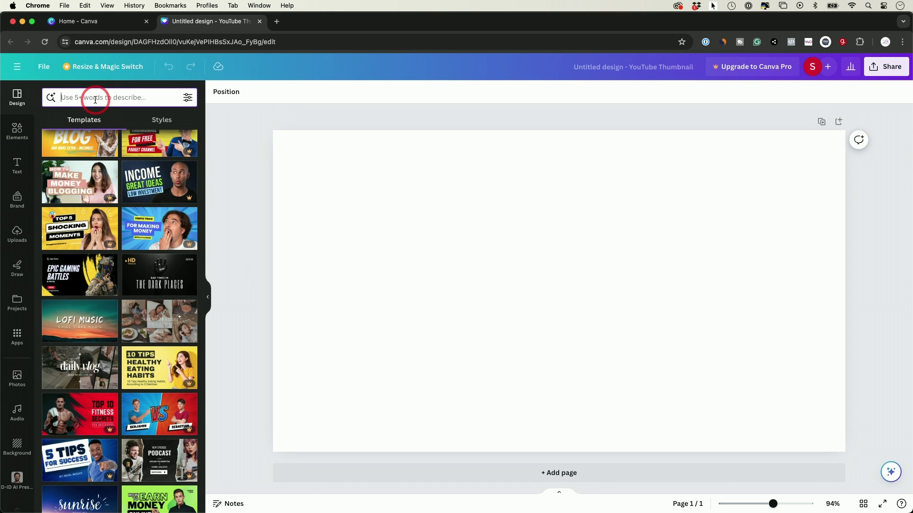
type("food")
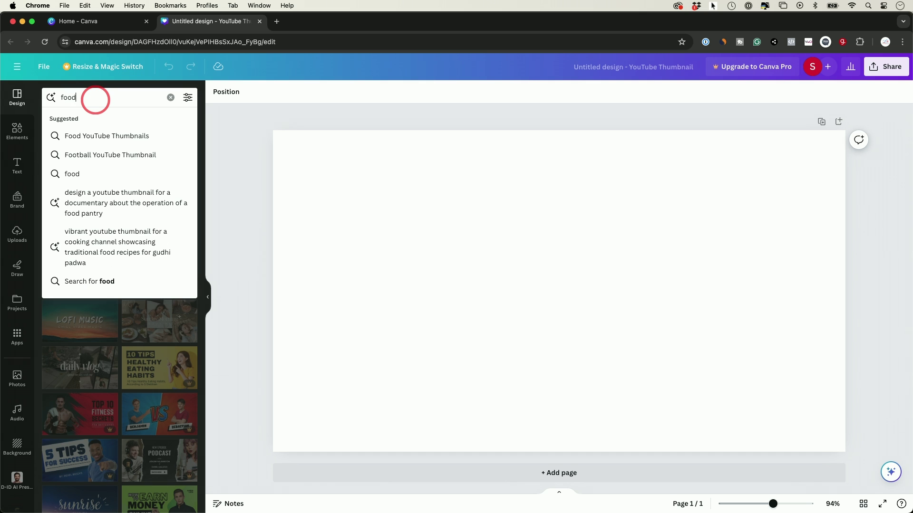
left_click(101, 137)
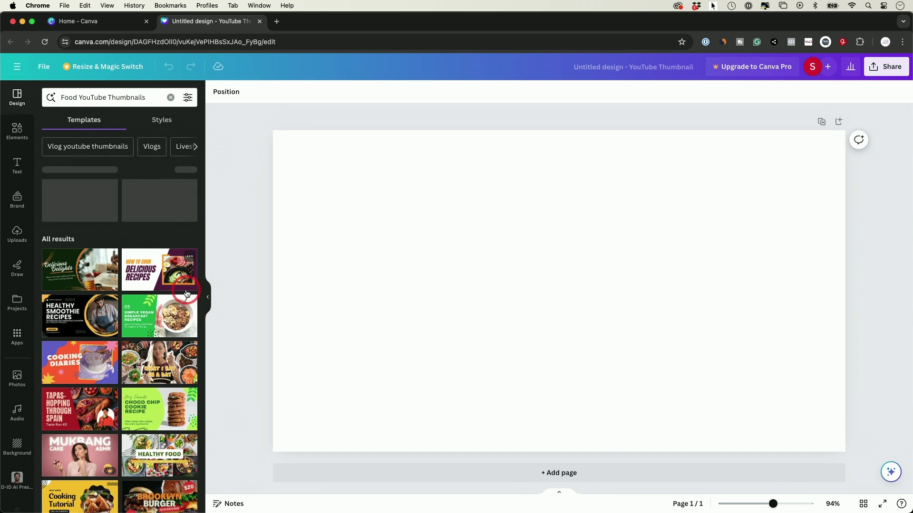
scroll(187, 294, "down", 10)
scroll(187, 214, "up", 10)
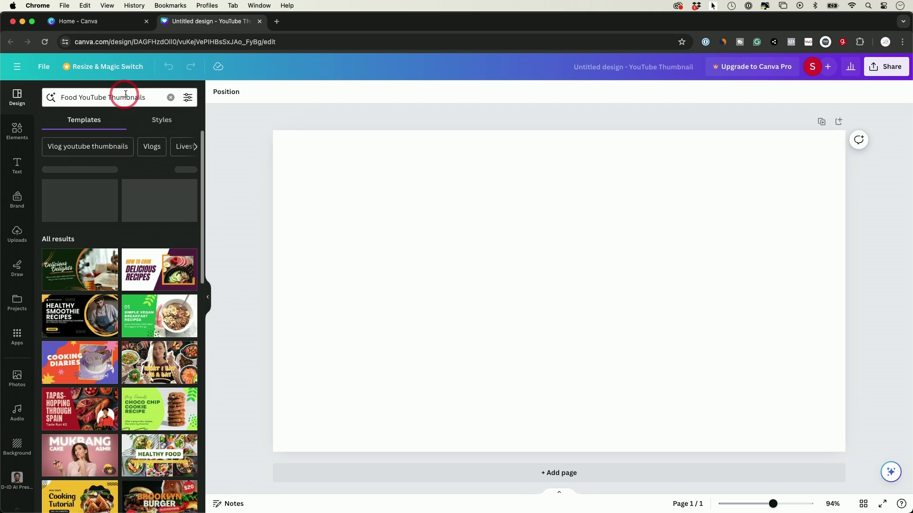
- Search the templates for "business", apply the blue "Grow Business Rapidly" design to the page, and return to the template list
left_click(170, 97)
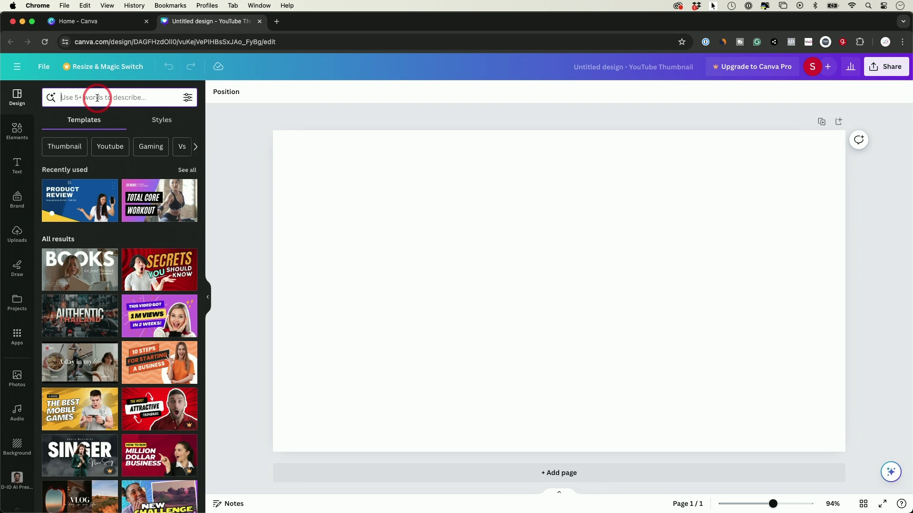
type("business")
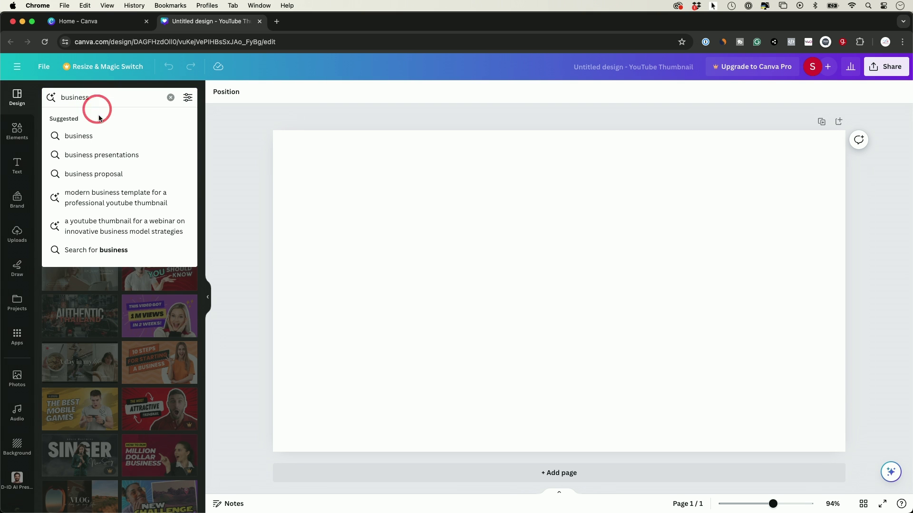
left_click(97, 136)
scroll(84, 259, "down", 3)
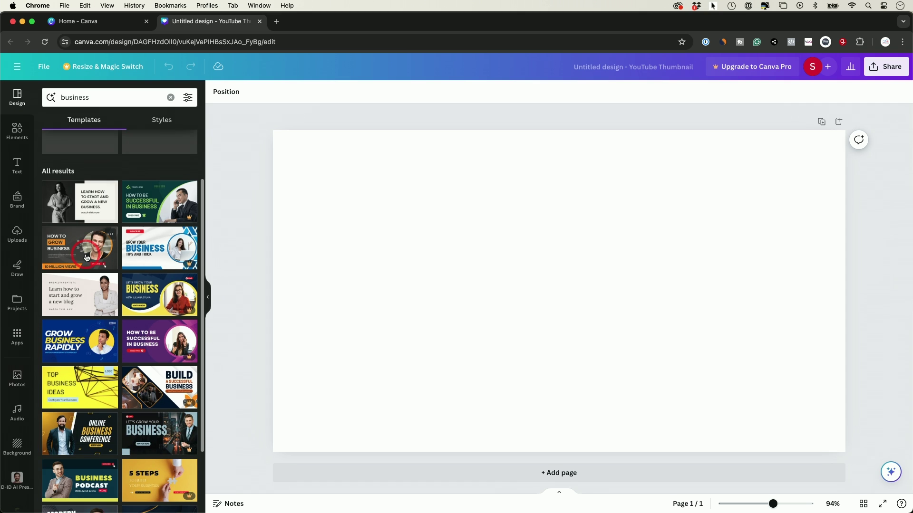
scroll(86, 257, "down", 1)
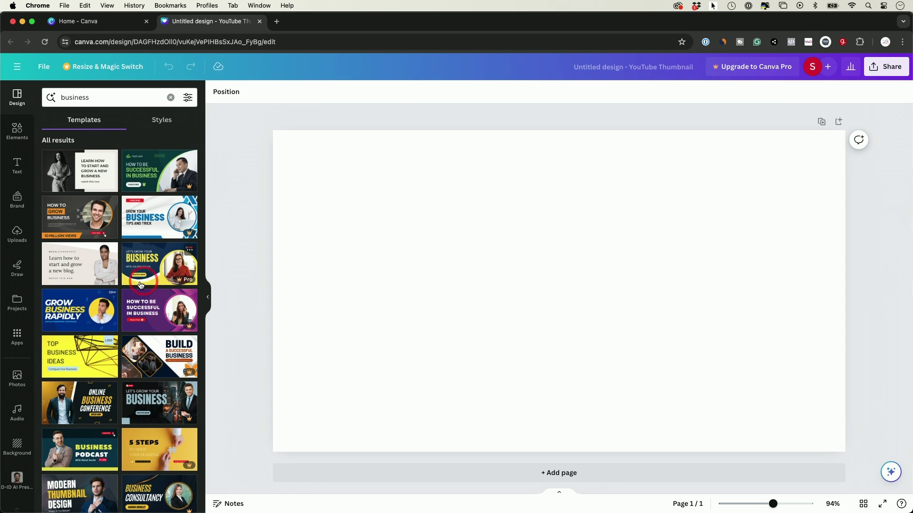
left_click(67, 318)
left_click(68, 328)
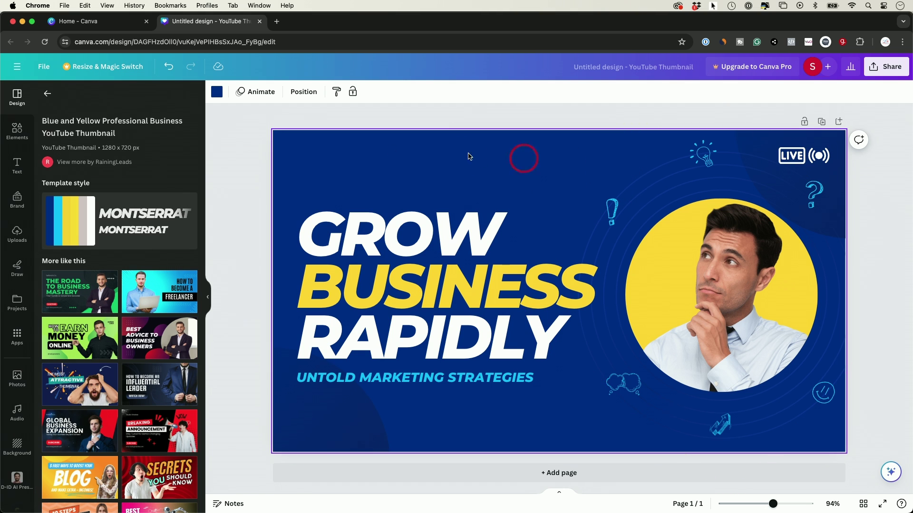
left_click(46, 97)
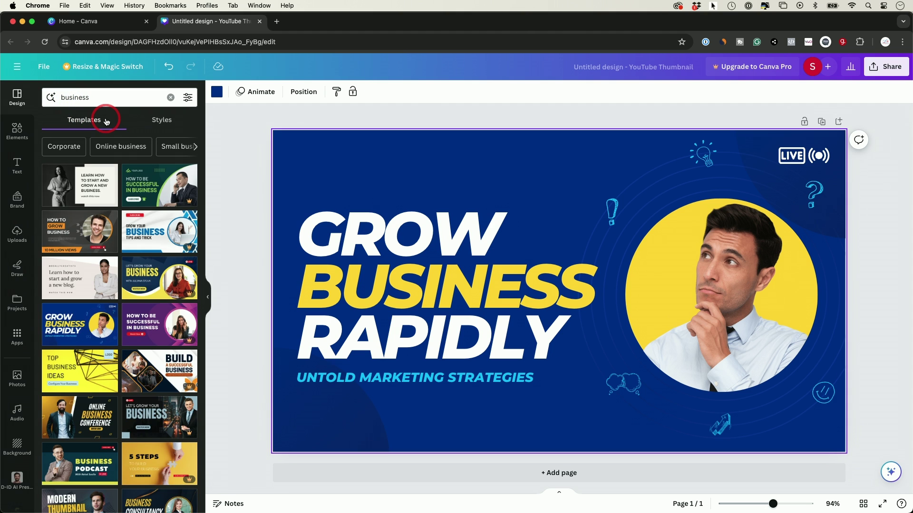
- Look over the available design elements, then review the business templates again
left_click(17, 129)
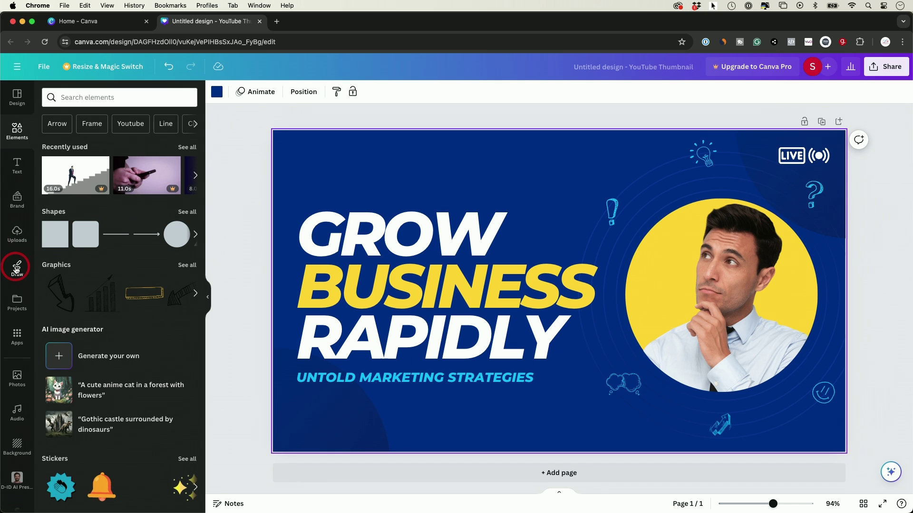
left_click(15, 103)
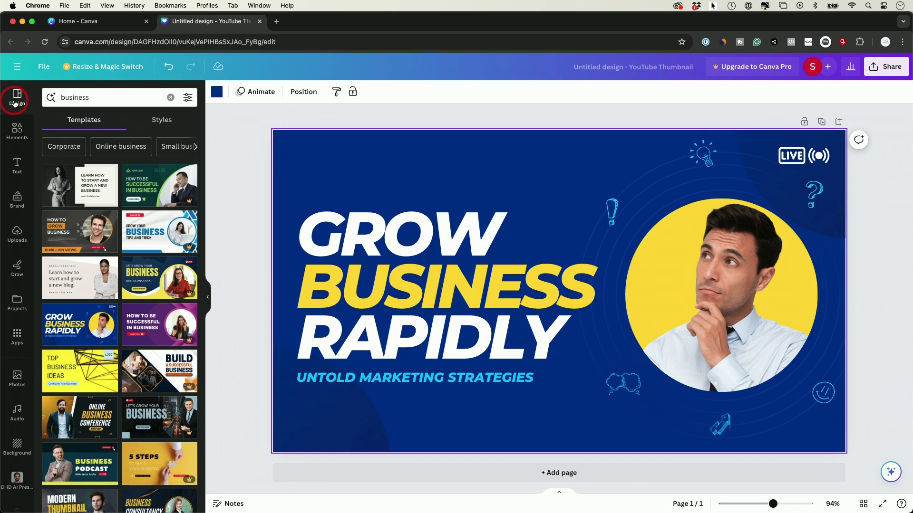
scroll(92, 164, "down", 1)
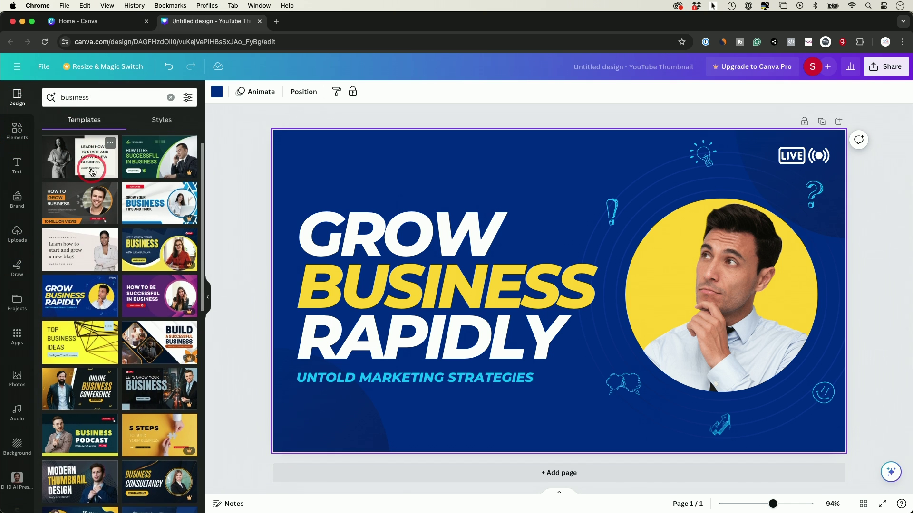
scroll(92, 174, "up", 1)
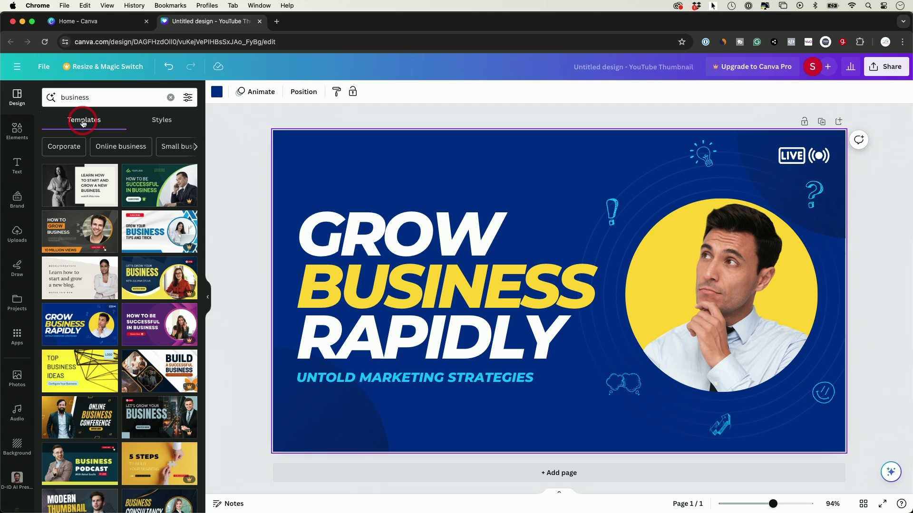
- Add a heading to the thumbnail and replace its placeholder wording with "your text"
left_click(17, 163)
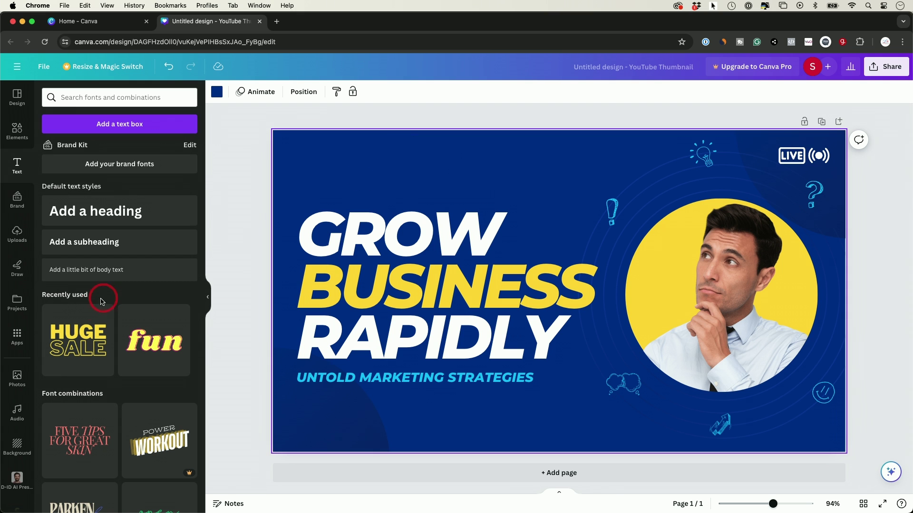
scroll(72, 321, "down", 10)
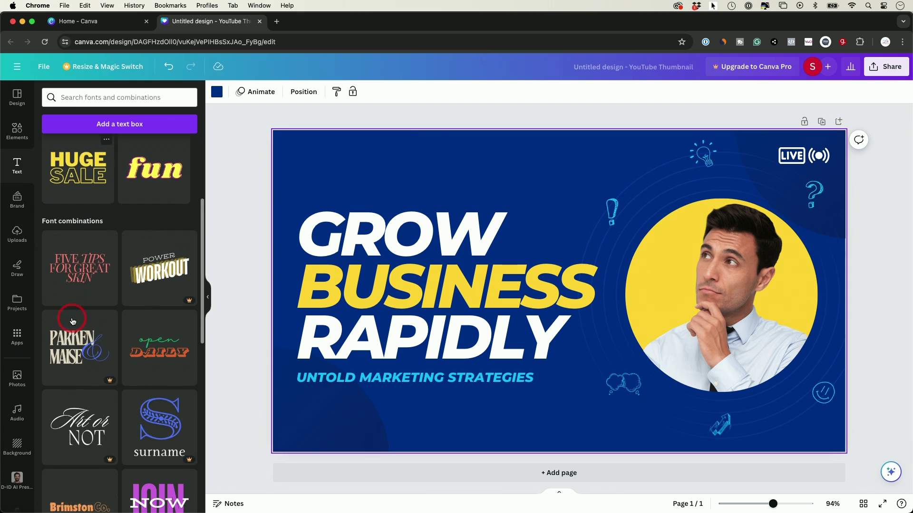
scroll(73, 304, "up", 15)
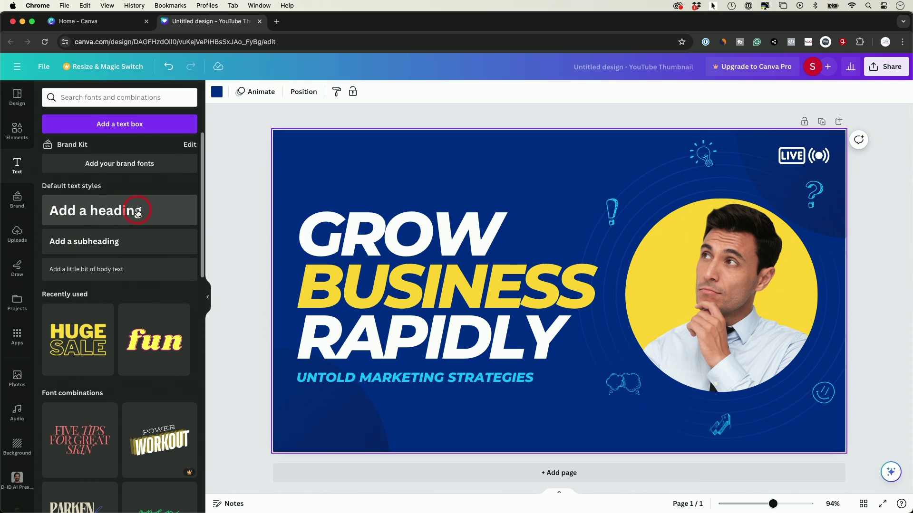
left_click(100, 206)
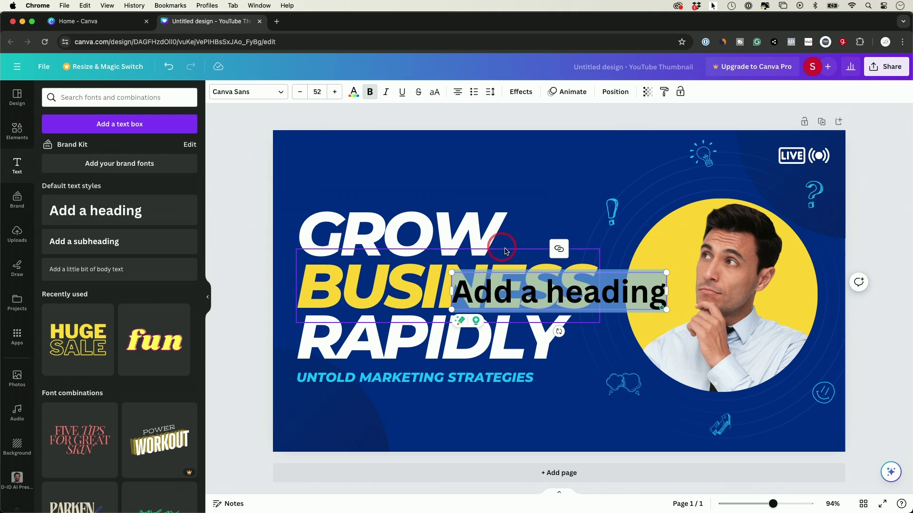
left_click(621, 271)
left_click_drag(660, 288, 456, 290)
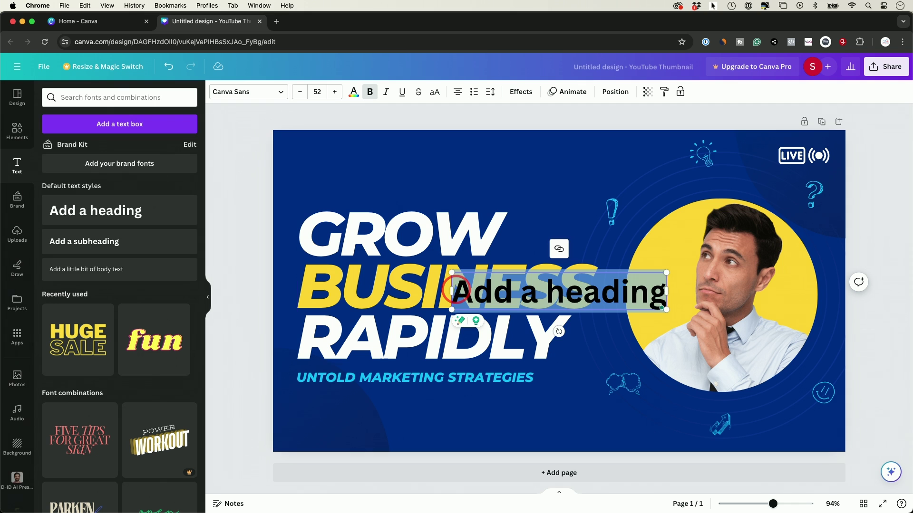
type("your text")
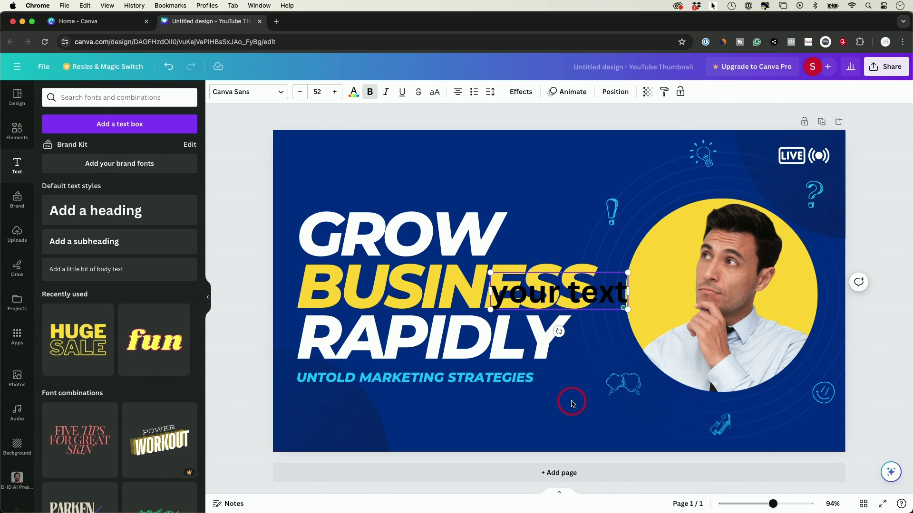
left_click(572, 403)
- Move the "your text" heading into the empty area above the word "GROW" and place the text cursor in it
left_click_drag(601, 312, 413, 182)
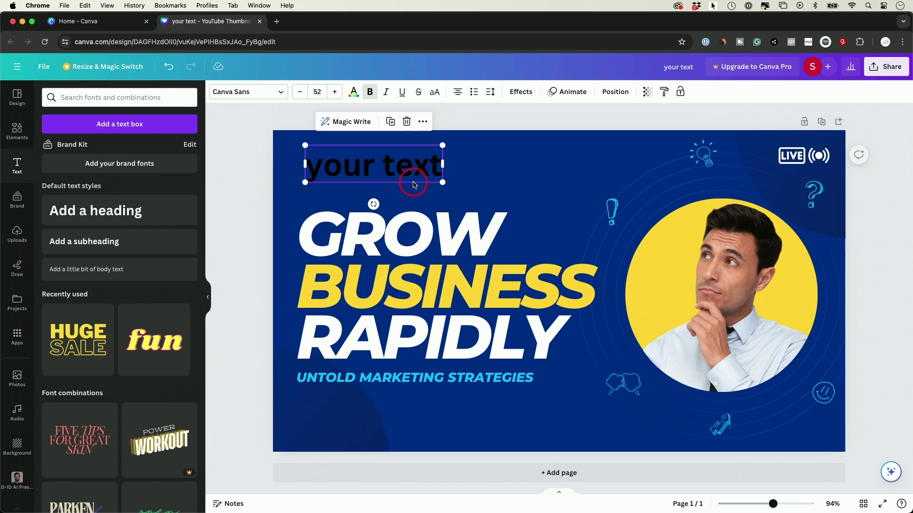
left_click(360, 170)
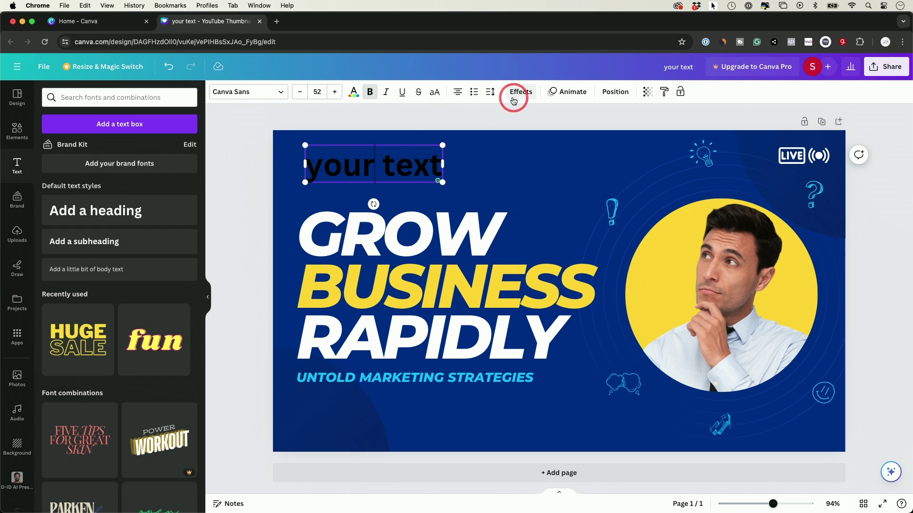
- Set the "your text" heading's font size to 53 and change its font to Montserrat
left_click(335, 92)
left_click(335, 92)
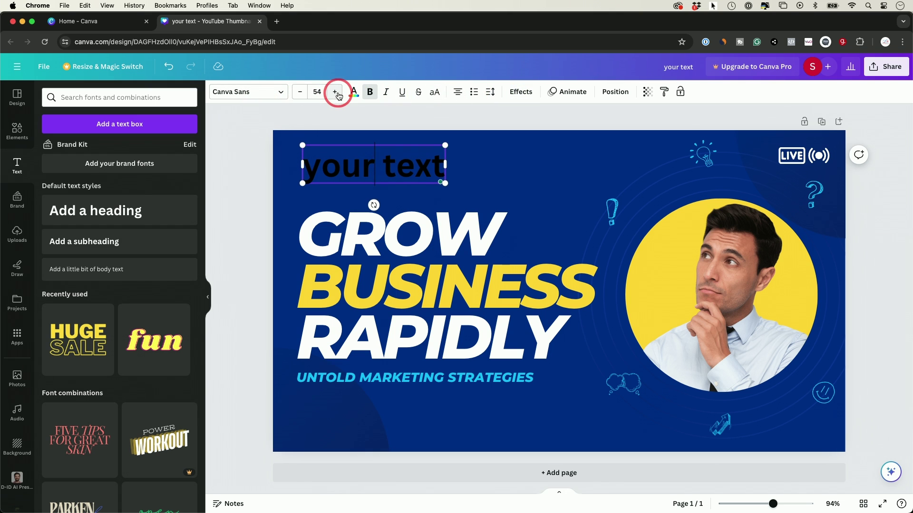
left_click(299, 92)
left_click(275, 93)
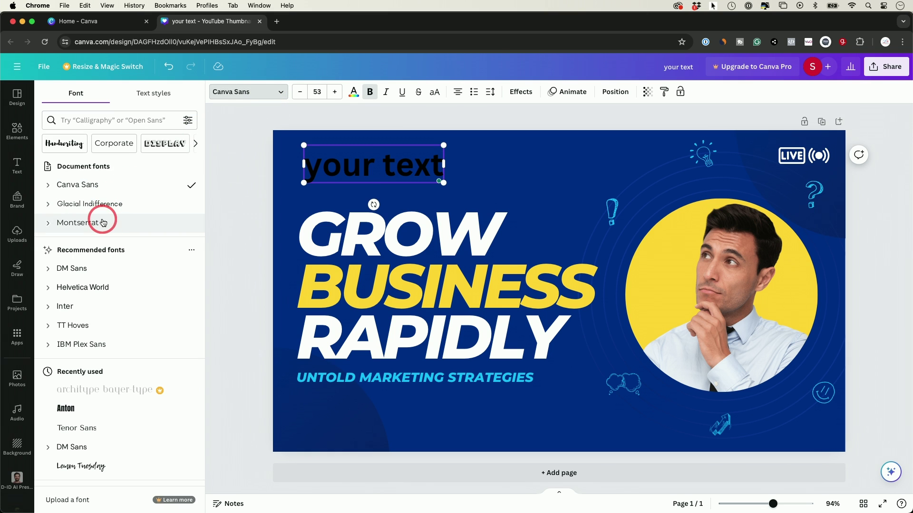
left_click(102, 223)
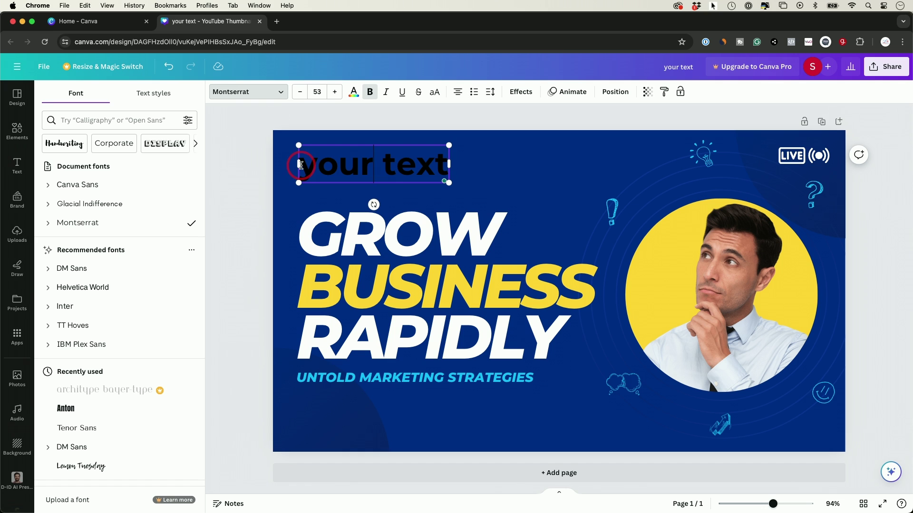
- Change the "your text" heading's colour from black to solid white, applying the replacement to all matching black
left_click(353, 93)
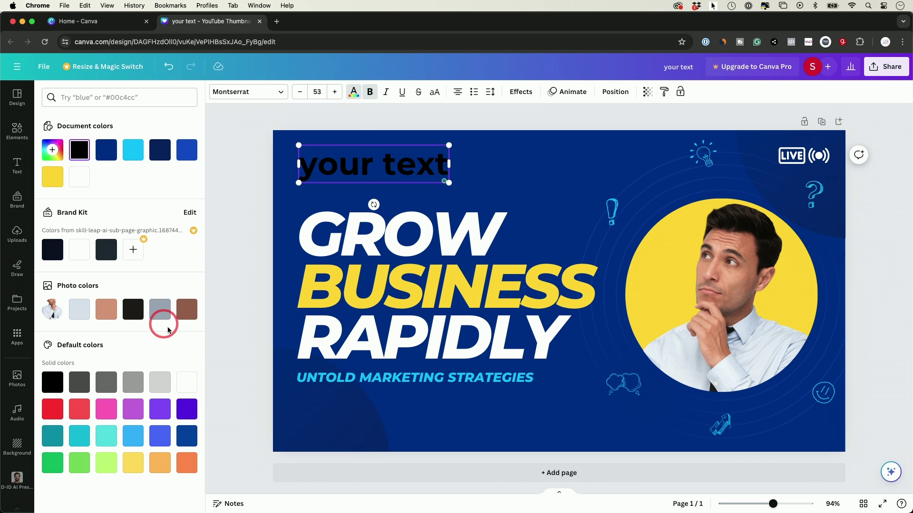
left_click(190, 384)
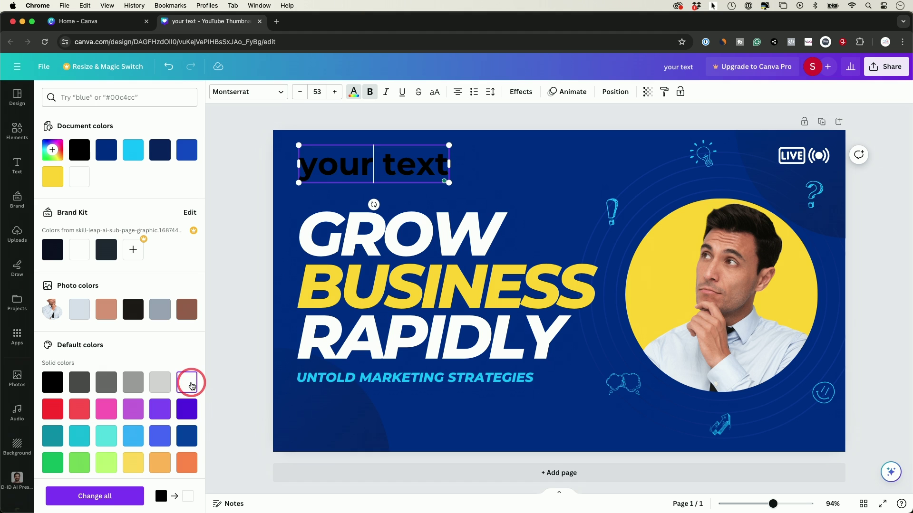
left_click(105, 496)
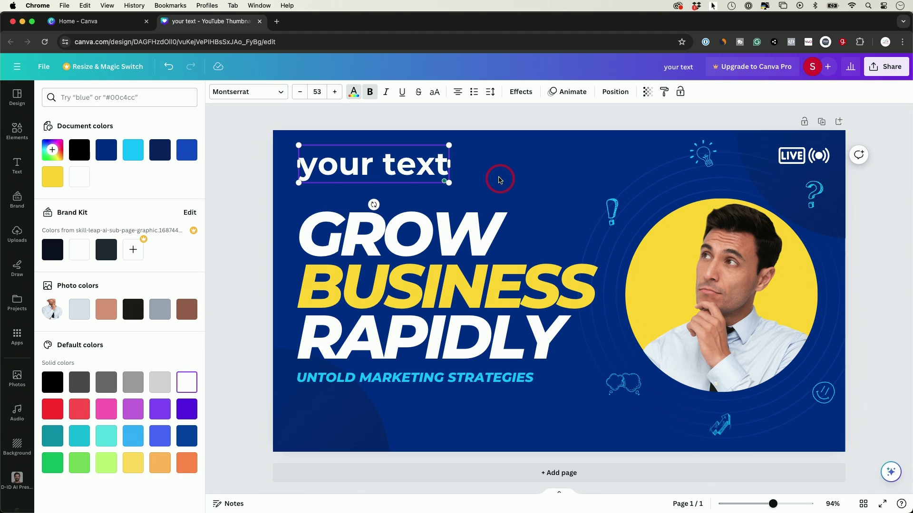
- Try the Shadow and Lift text effects on the "your text" heading and settle on Shadow
left_click(517, 93)
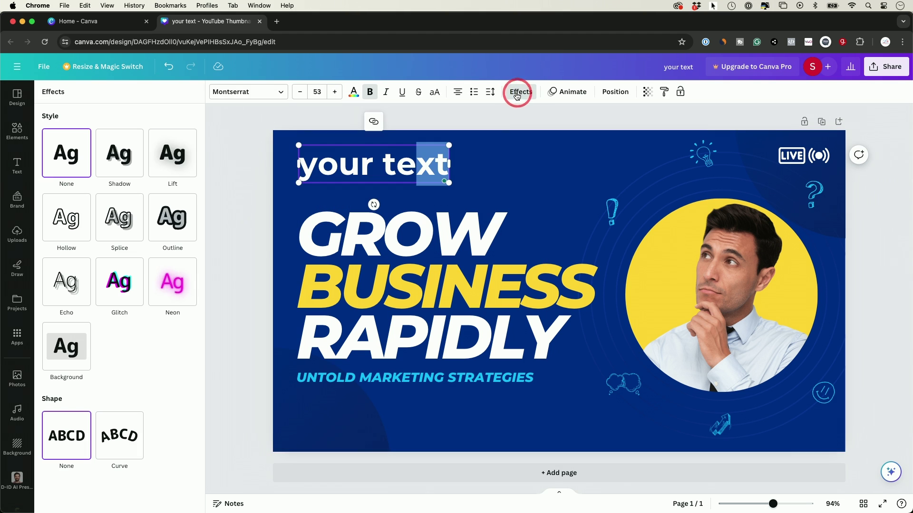
left_click(122, 163)
left_click(368, 170)
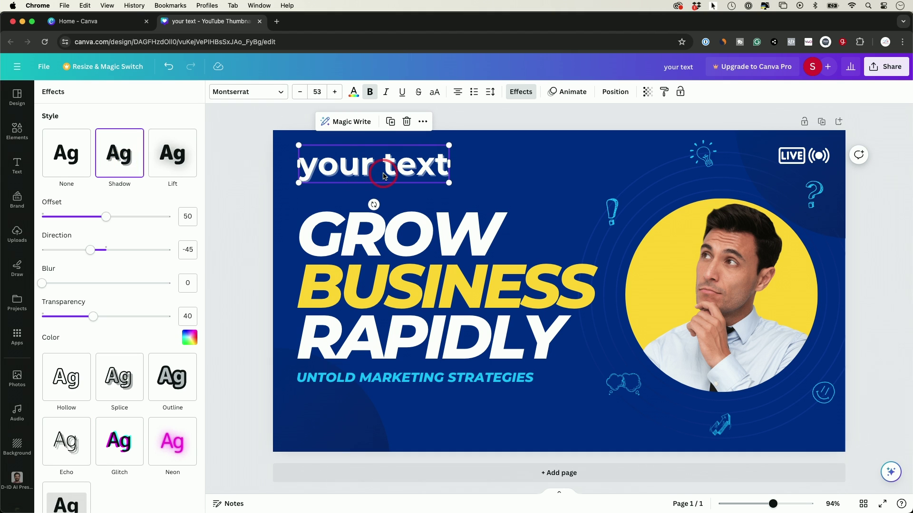
left_click(178, 155)
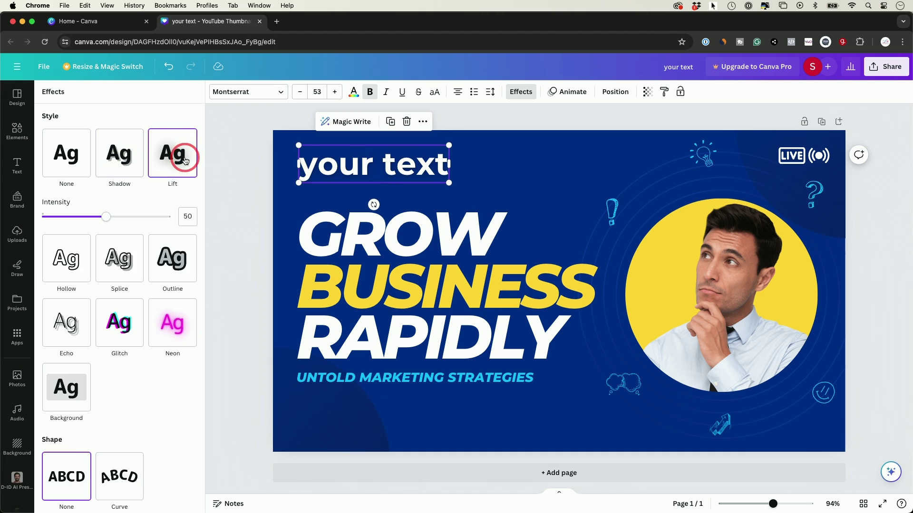
left_click(130, 160)
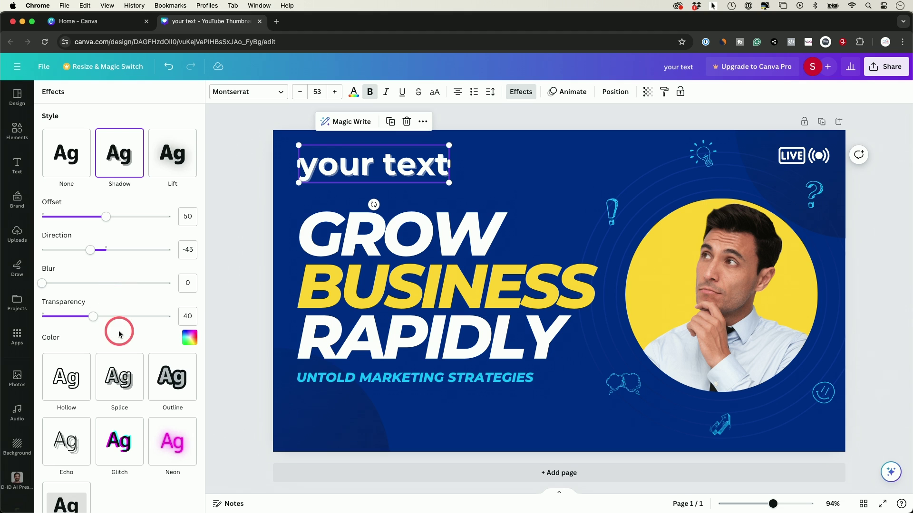
- Delete the "your text" heading from the thumbnail
left_click(480, 175)
left_click(376, 175)
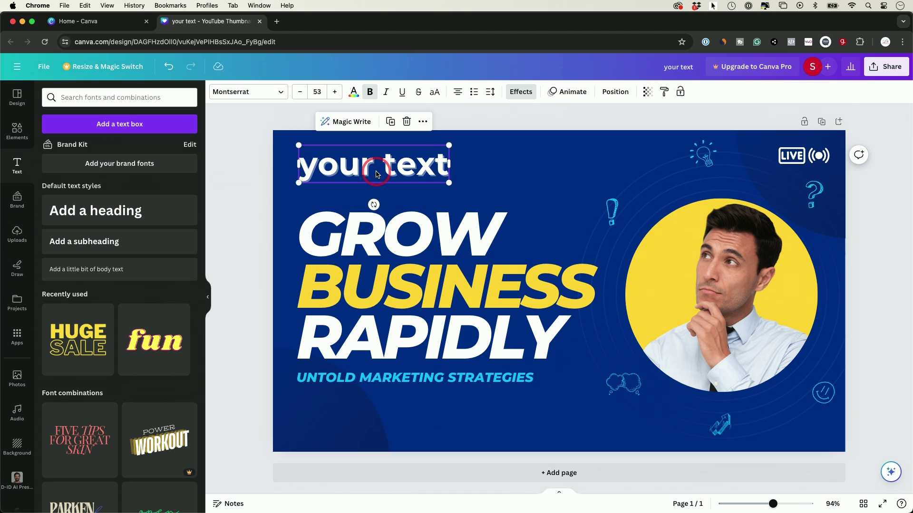
left_click(406, 122)
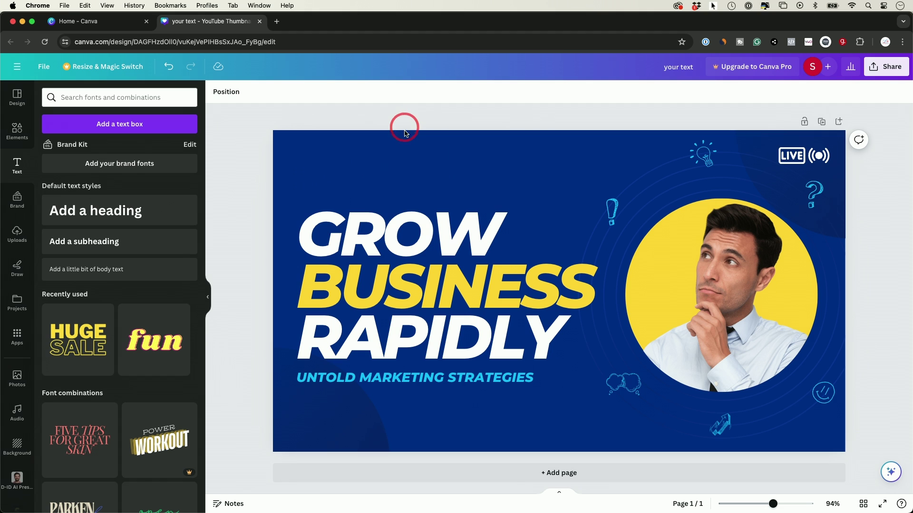
- Replace the word "GROW" with "YOUR", undo and redo the edit, and undo it again
double_click(411, 239)
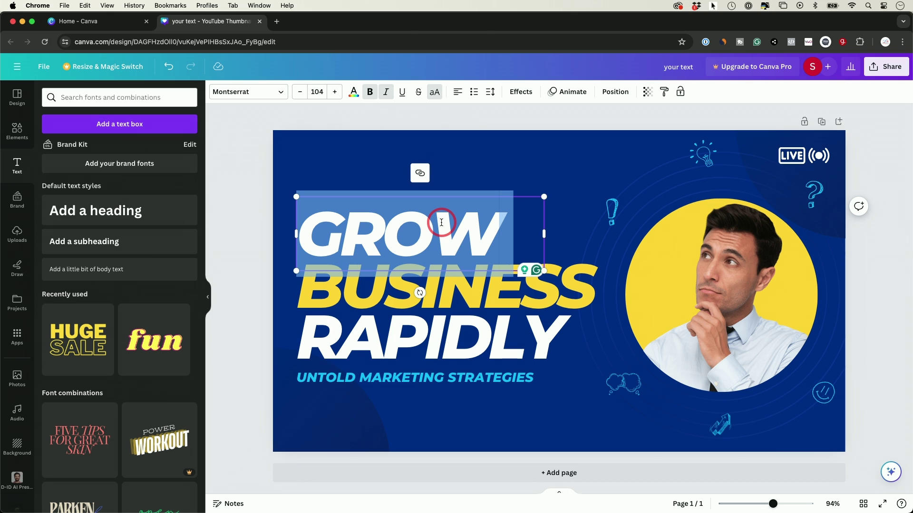
type("YOUR")
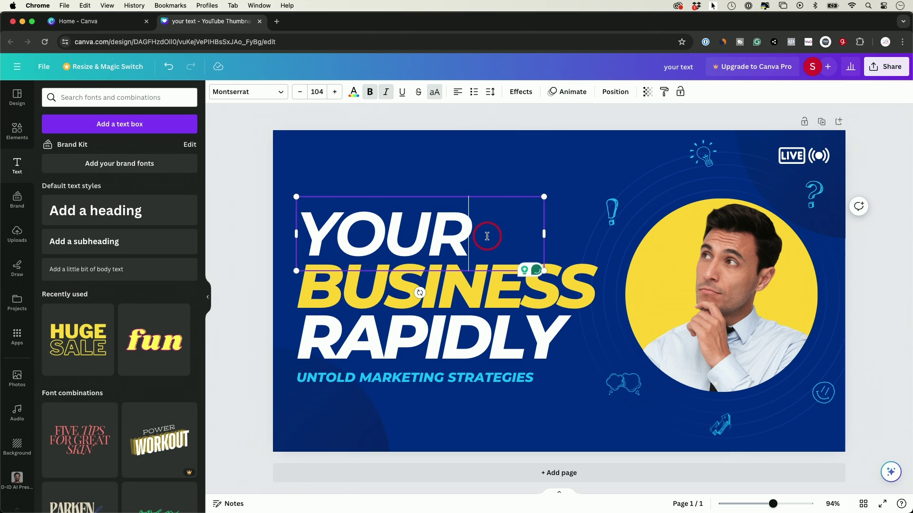
left_click(170, 68)
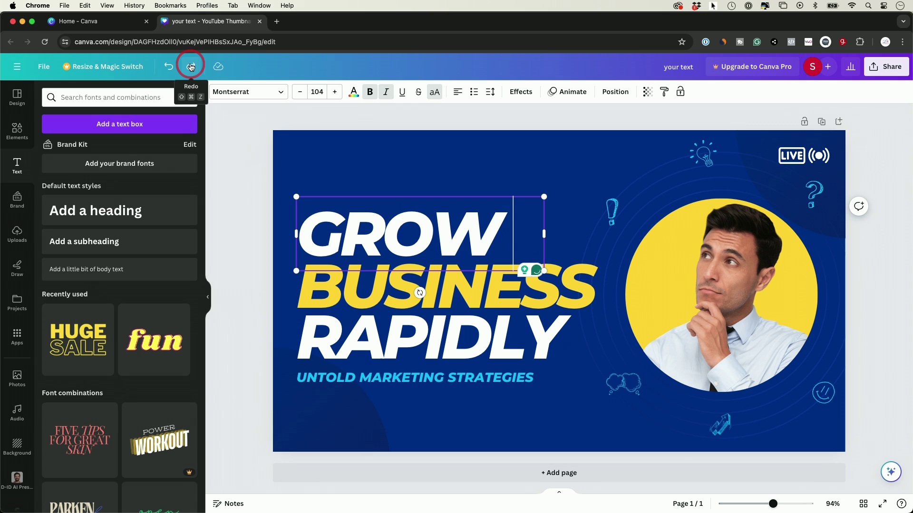
left_click(190, 68)
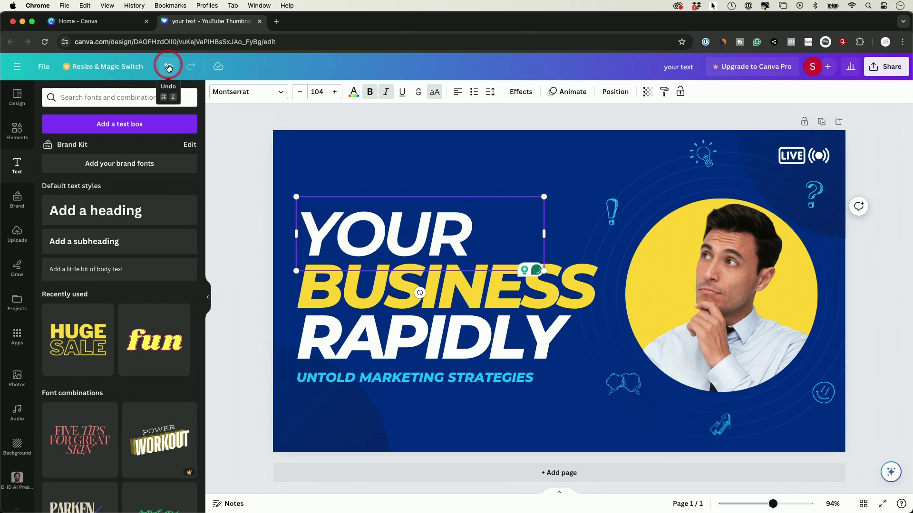
left_click(169, 68)
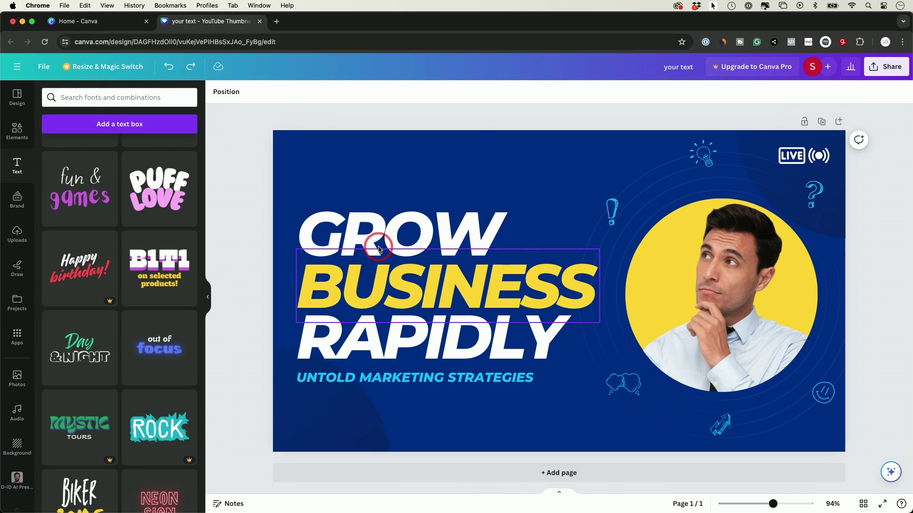
- Search the design elements for "youtube subscribe" and show all matching graphics
left_click(16, 138)
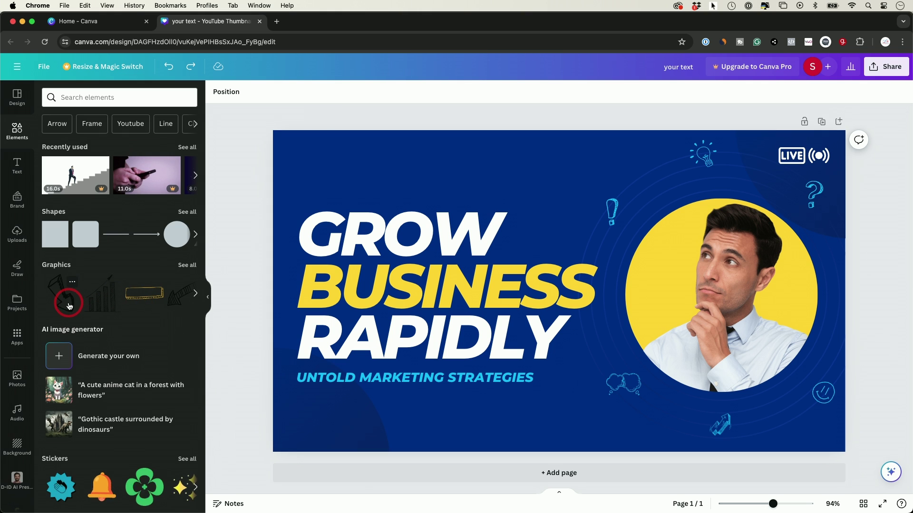
left_click(92, 98)
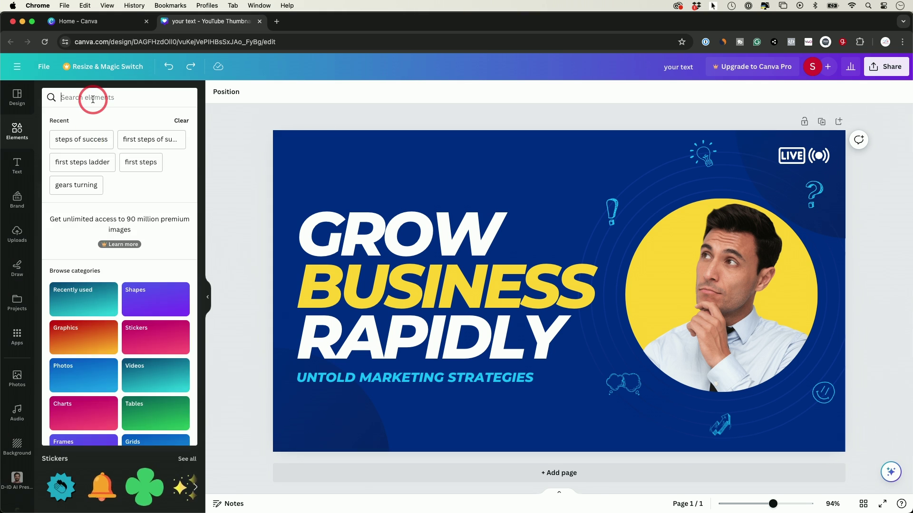
type("youtube subscribe")
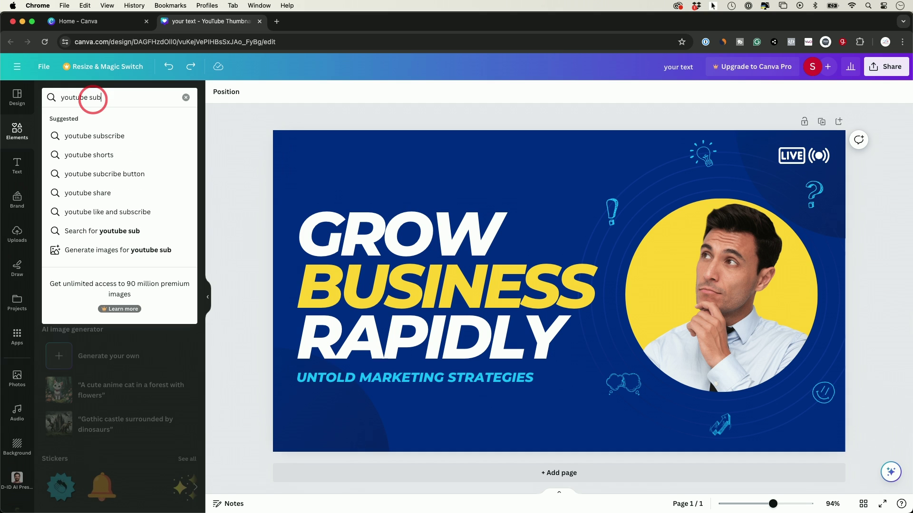
left_click(89, 136)
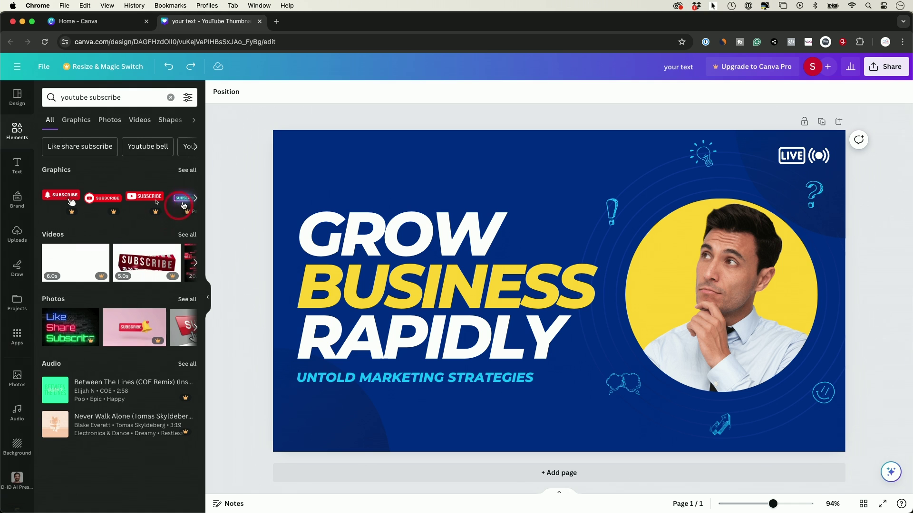
left_click(193, 171)
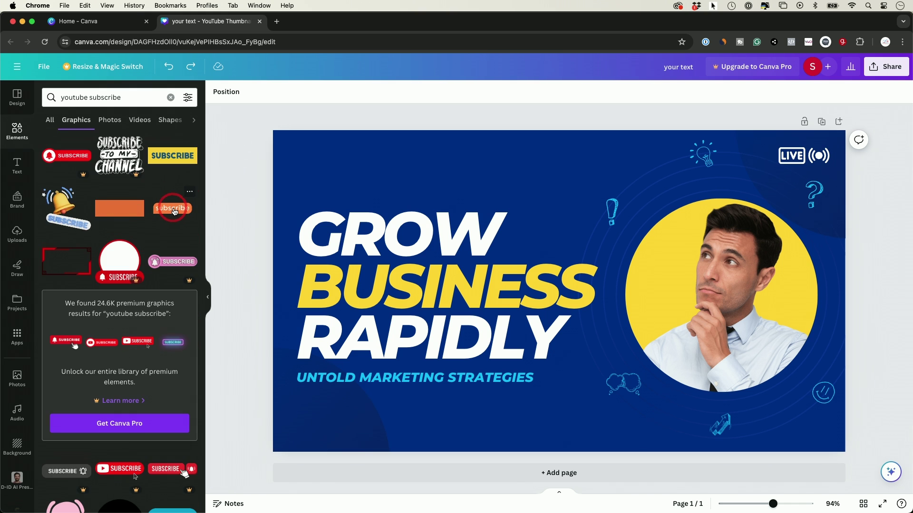
- Add the animated orange-and-cream "subscribe" graphic, shrink it, and place it in the thumbnail's lower-right corner
left_click(174, 213)
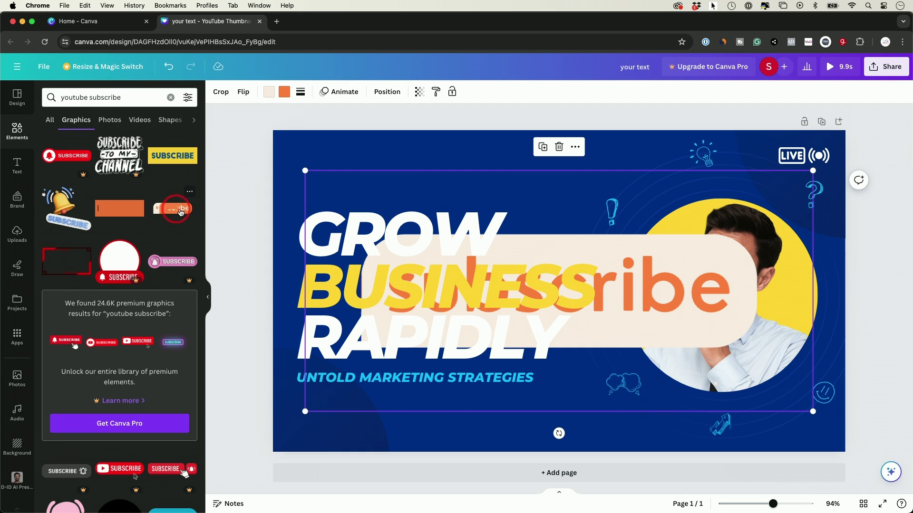
left_click_drag(811, 168, 393, 311)
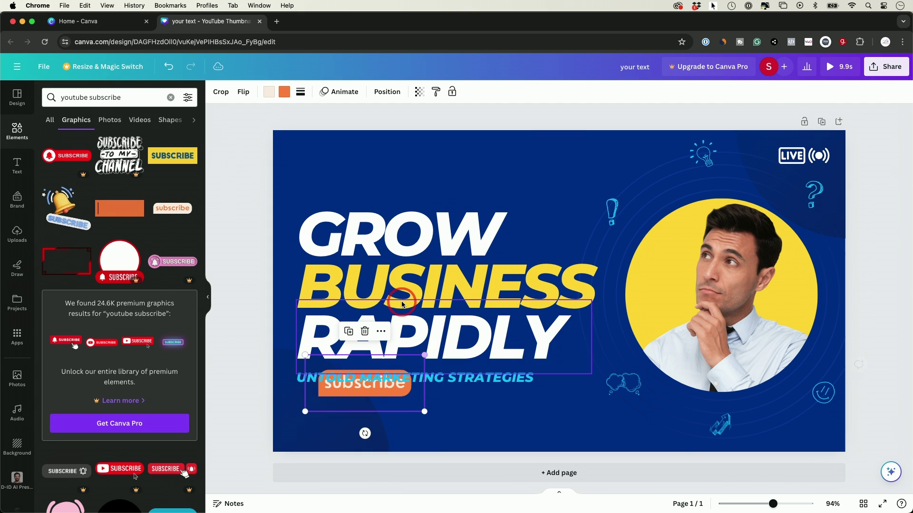
left_click_drag(387, 397, 811, 441)
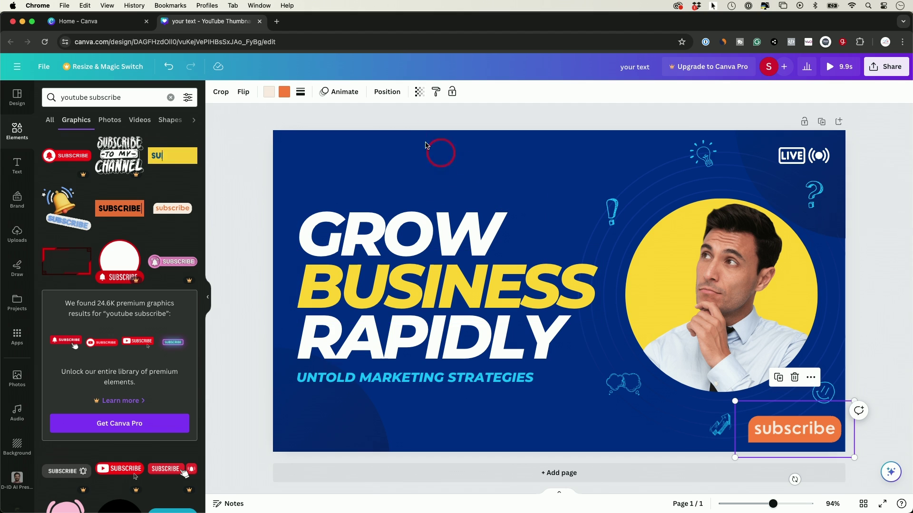
- Look over the element animation options for the "subscribe" graphic and close them without applying one
left_click(340, 96)
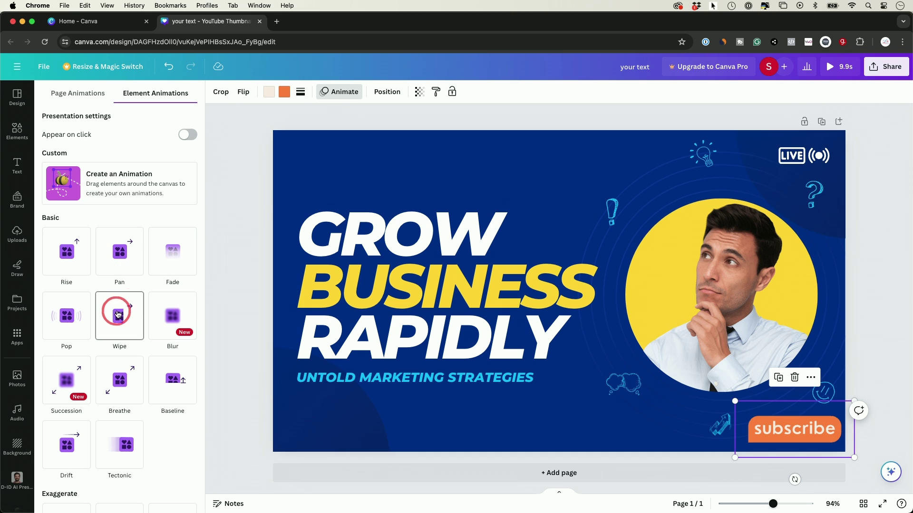
left_click(245, 179)
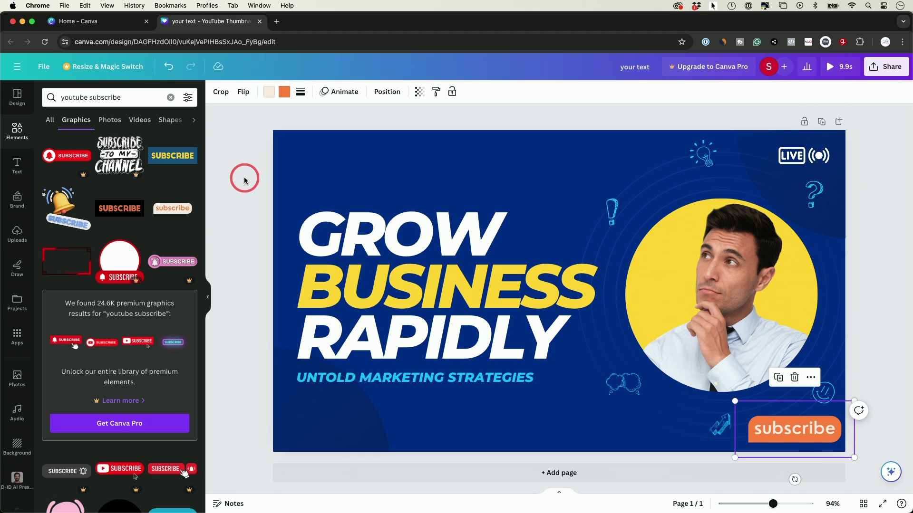
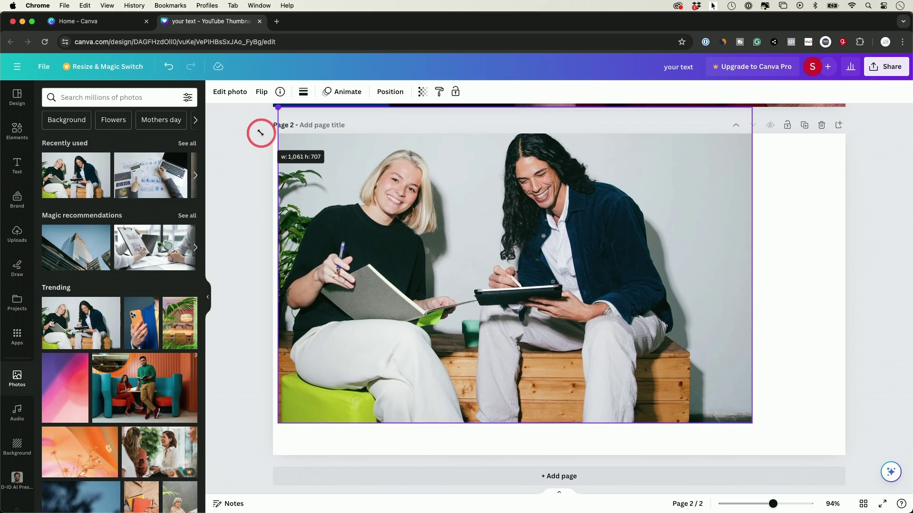
- Enlarge the photo of the two seated people until it covers the whole of page 2
left_click_drag(754, 421, 858, 460)
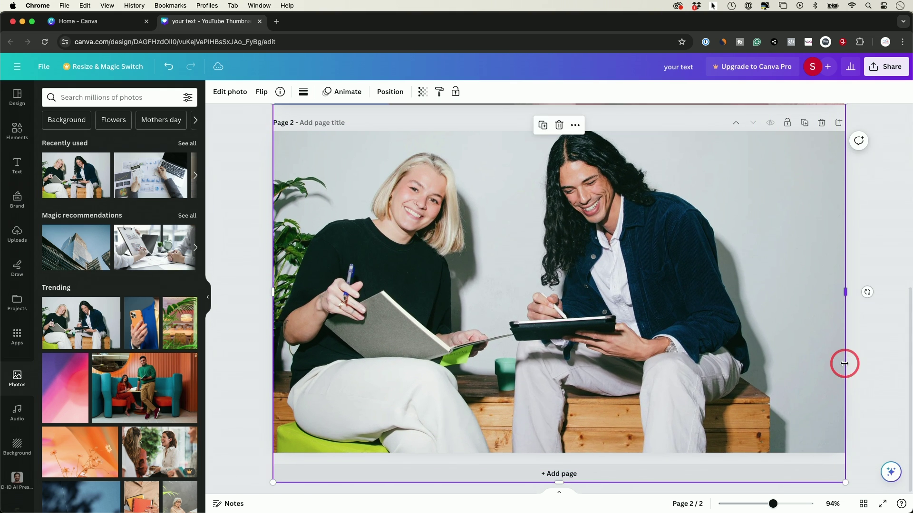
scroll(843, 362, "up", 1)
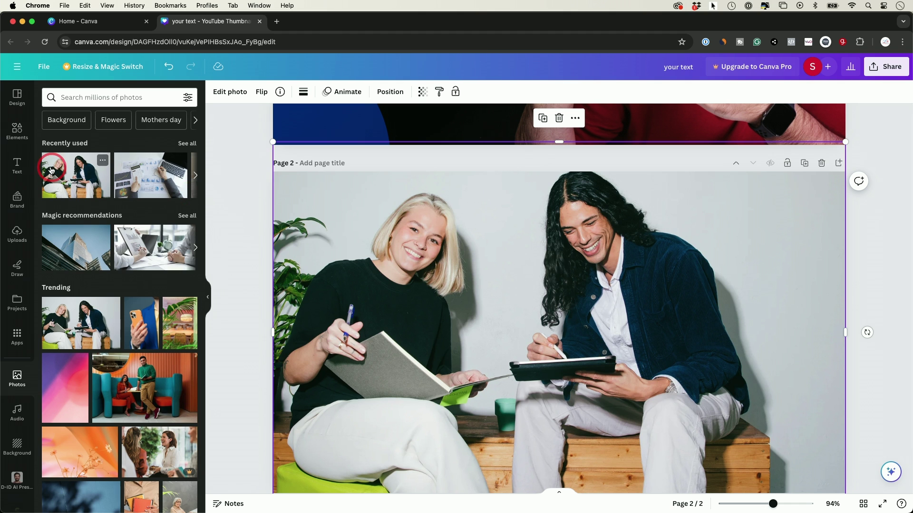
- Add the "BIG AND BOLD" font combination to page 2 and position it over the photo's upper-right area
left_click(19, 164)
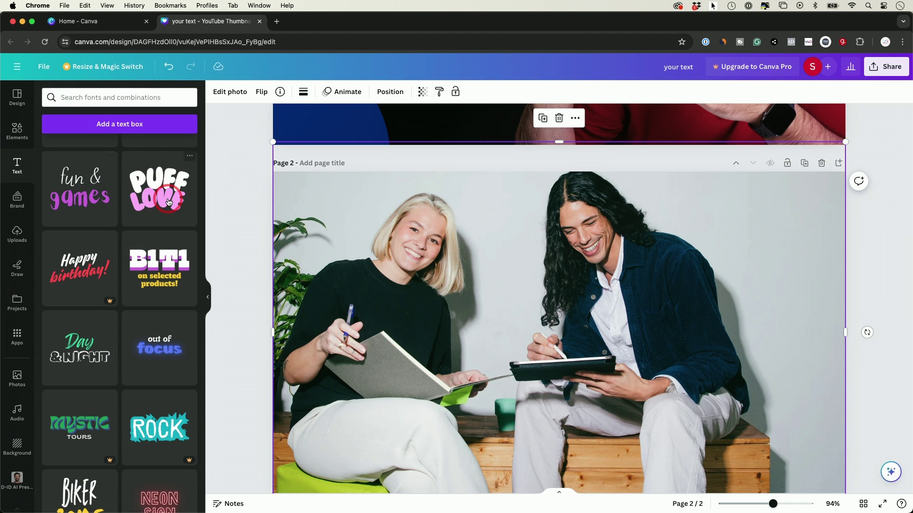
scroll(126, 327, "down", 10)
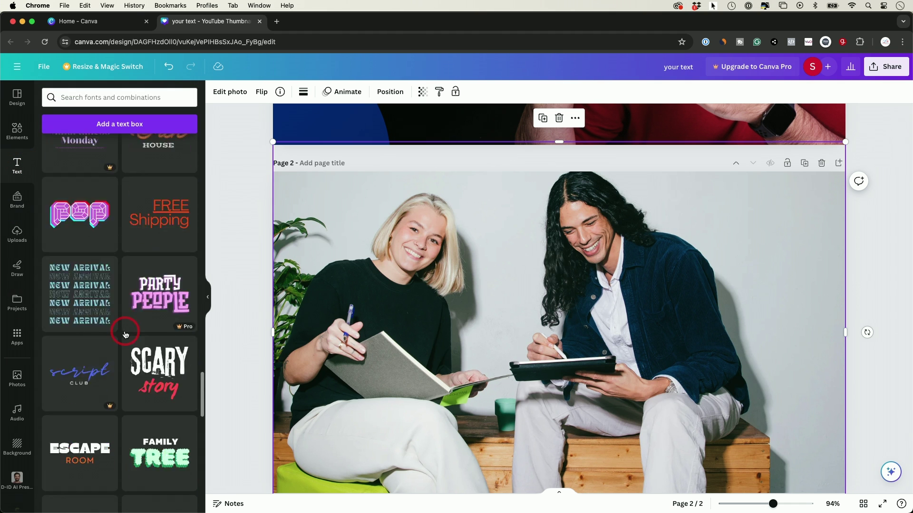
scroll(127, 326, "up", 2)
left_click_drag(84, 308, 652, 238)
left_click_drag(619, 197, 622, 230)
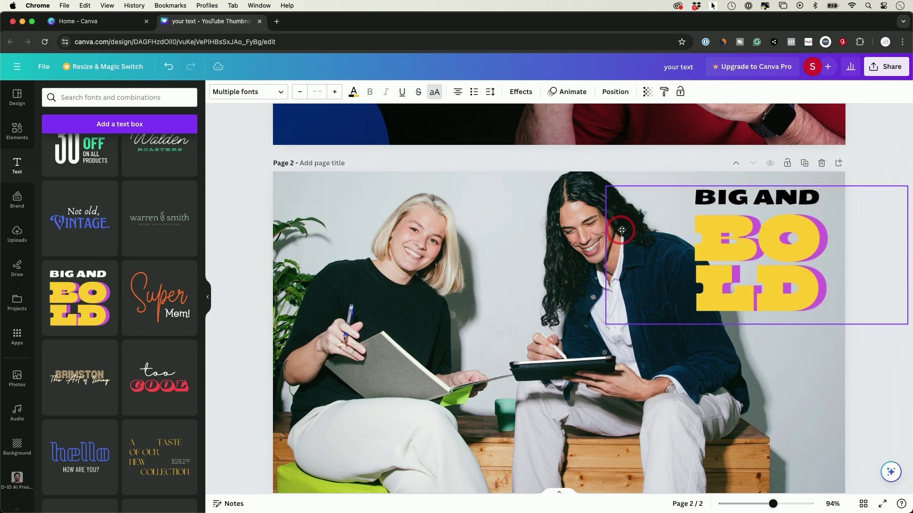
- Open the "BOLD" wording on page 2 for editing, leave it, and return to the page 1 thumbnail
left_click(754, 240)
left_click(754, 240)
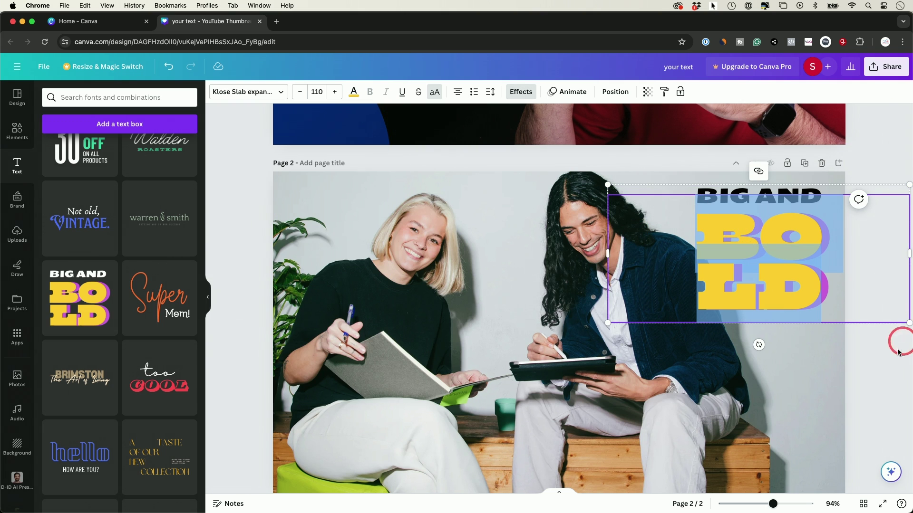
left_click(778, 351)
scroll(624, 323, "up", 6)
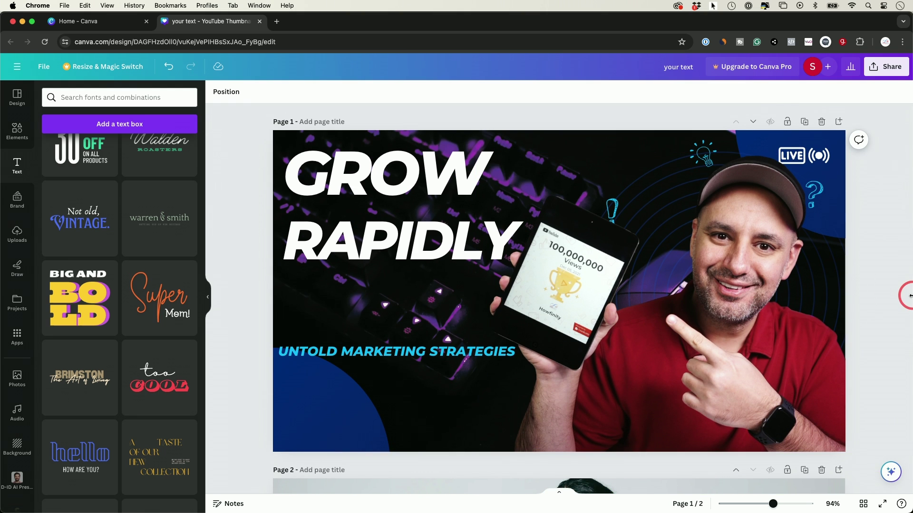
- Look over the design's resize options, including the suggested formats and custom size, and close them without resizing
left_click(898, 290)
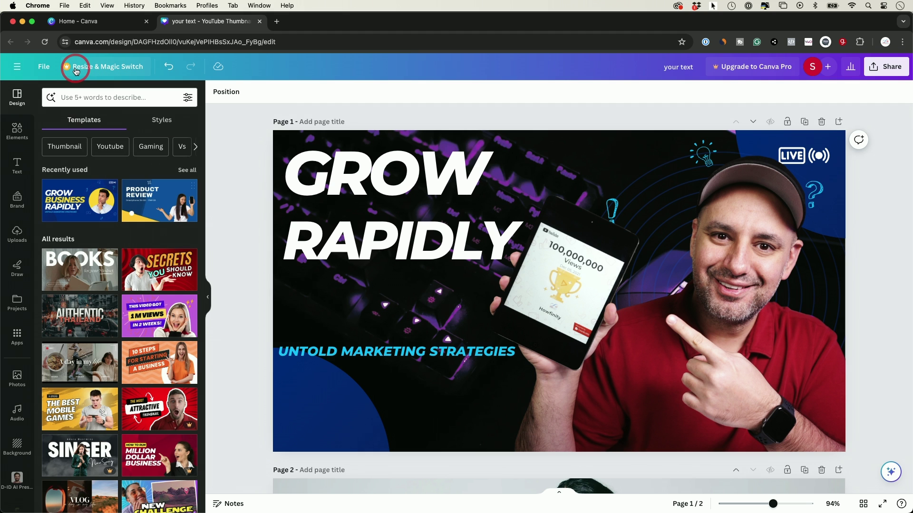
left_click(112, 70)
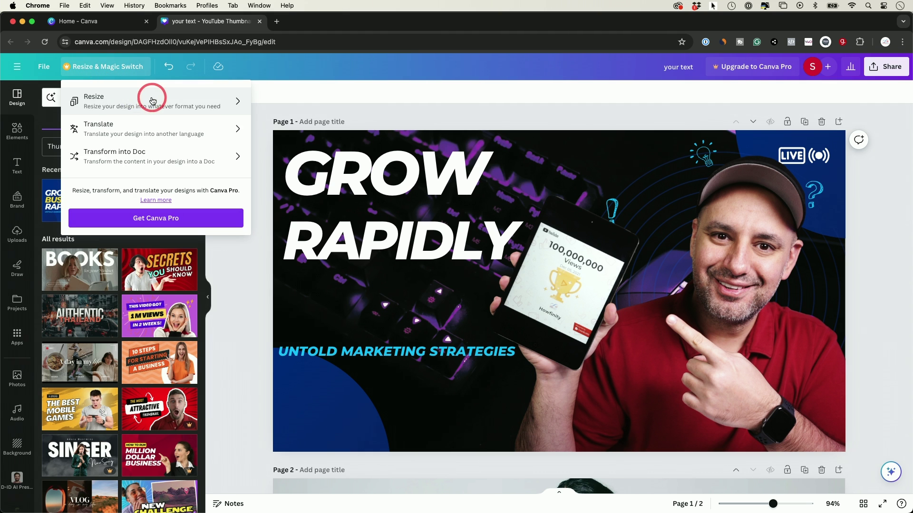
left_click(230, 104)
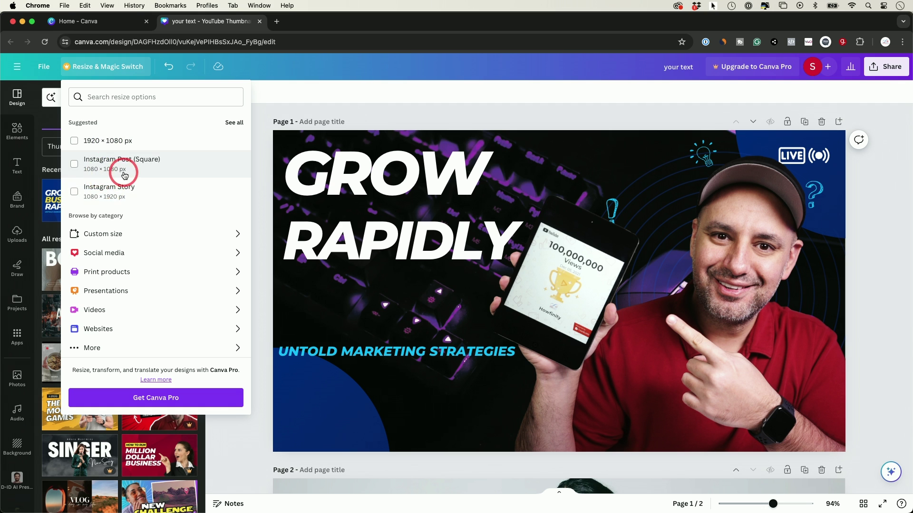
left_click(211, 233)
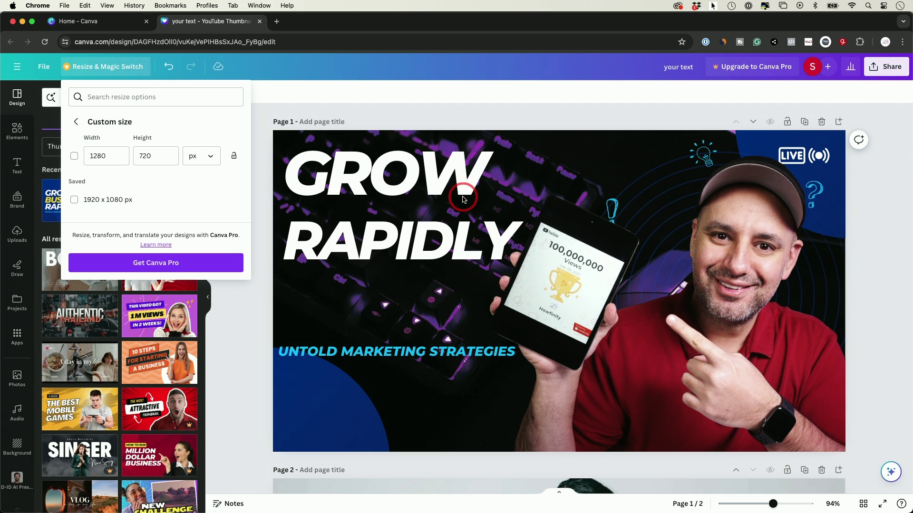
left_click(255, 177)
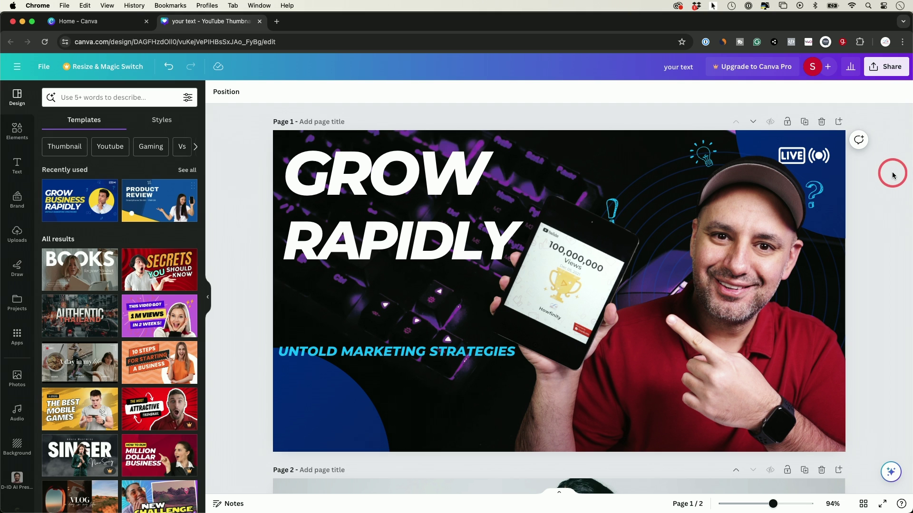
- Download only page 1 of the design as a PNG file
left_click(878, 75)
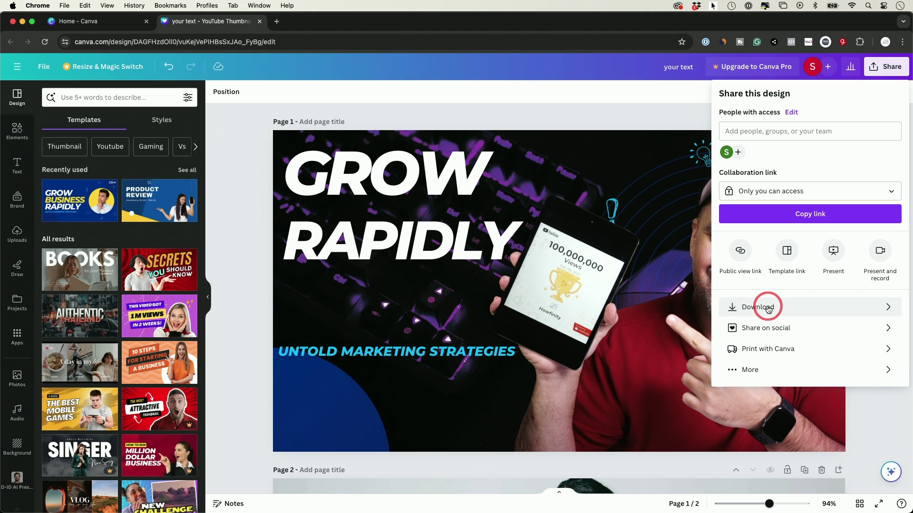
left_click(795, 310)
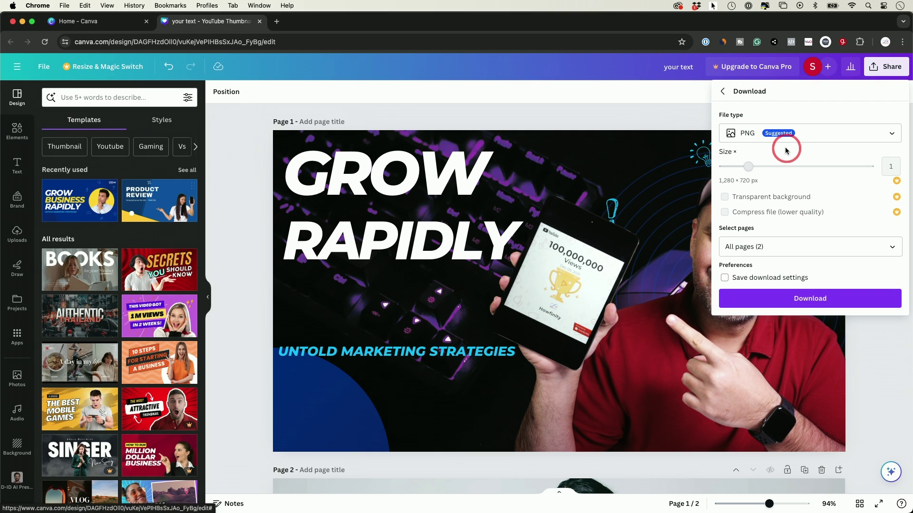
left_click(748, 137)
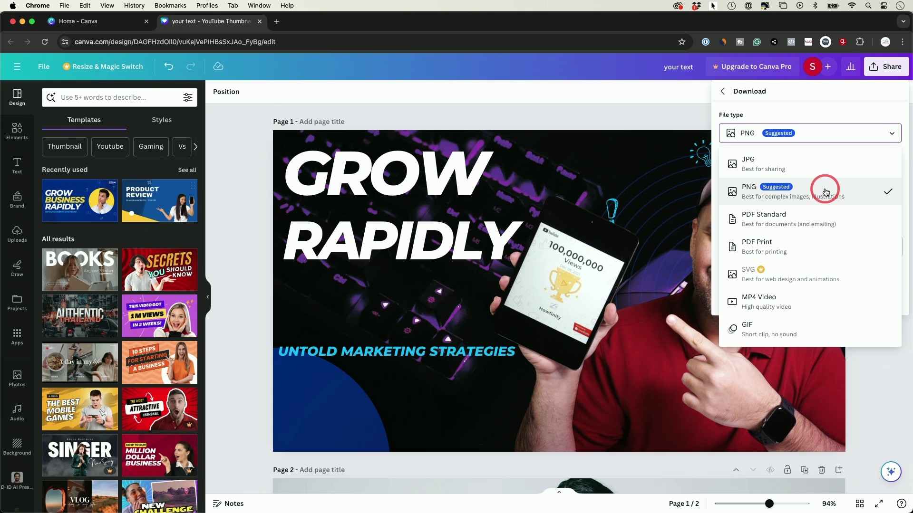
left_click(826, 193)
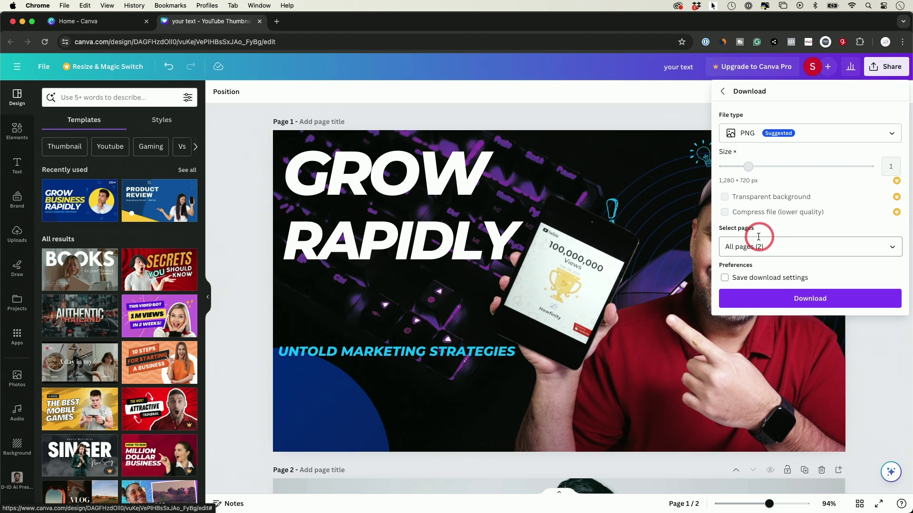
left_click(807, 248)
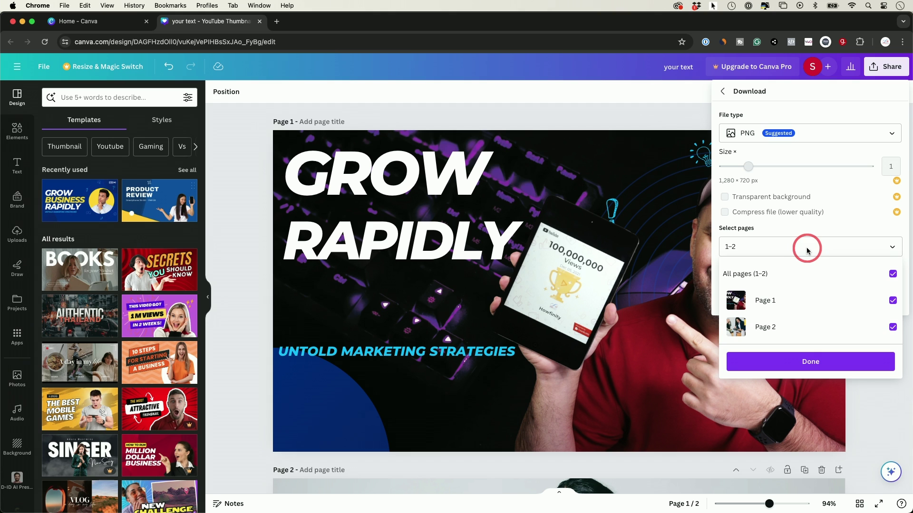
left_click(893, 274)
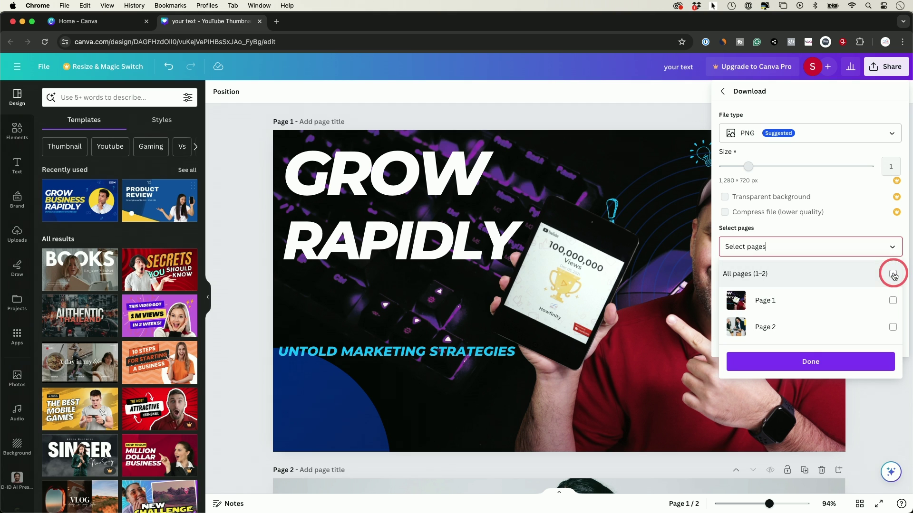
left_click(892, 302)
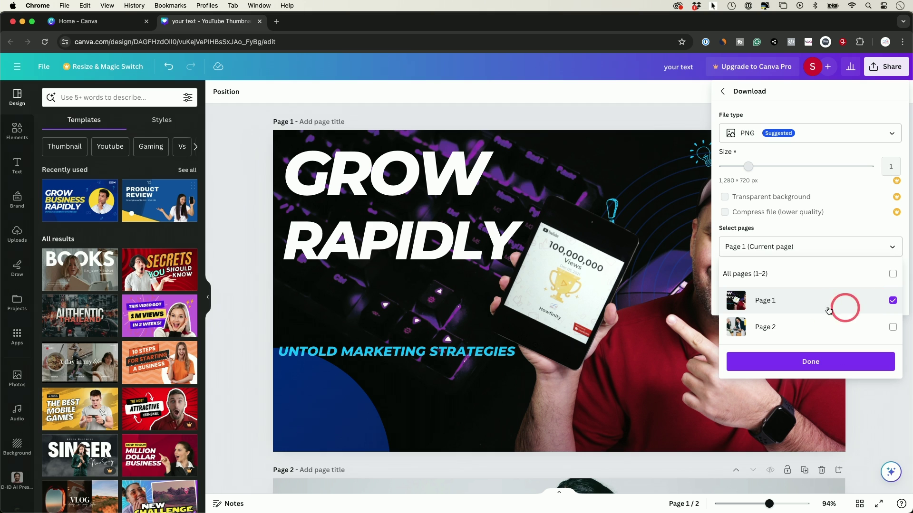
left_click(814, 227)
left_click(813, 299)
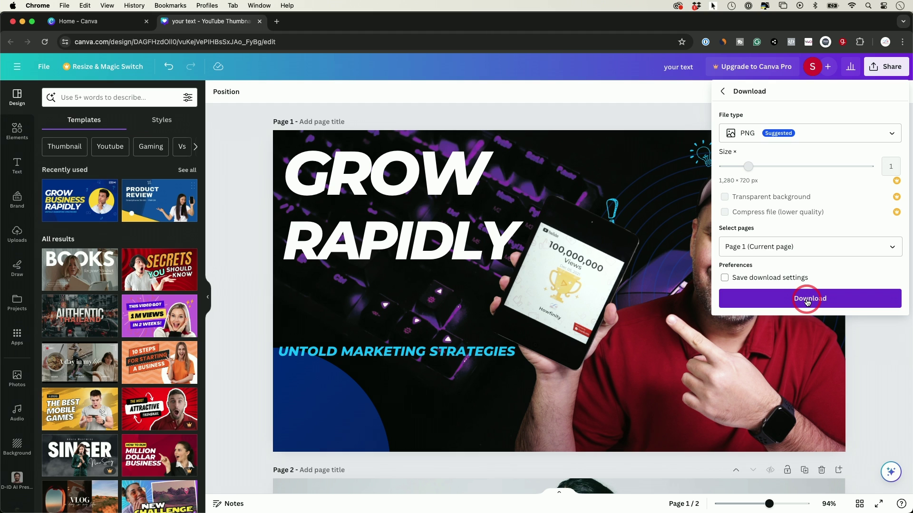
- Open the downloaded "your text.png" to check the finished thumbnail, and return to the design in the browser
left_click(866, 42)
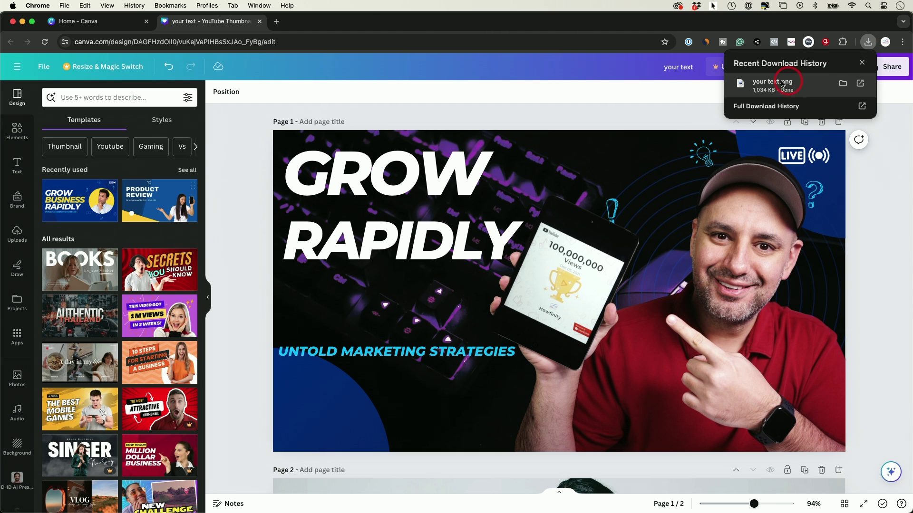
left_click(843, 87)
left_click_drag(404, 123, 423, 121)
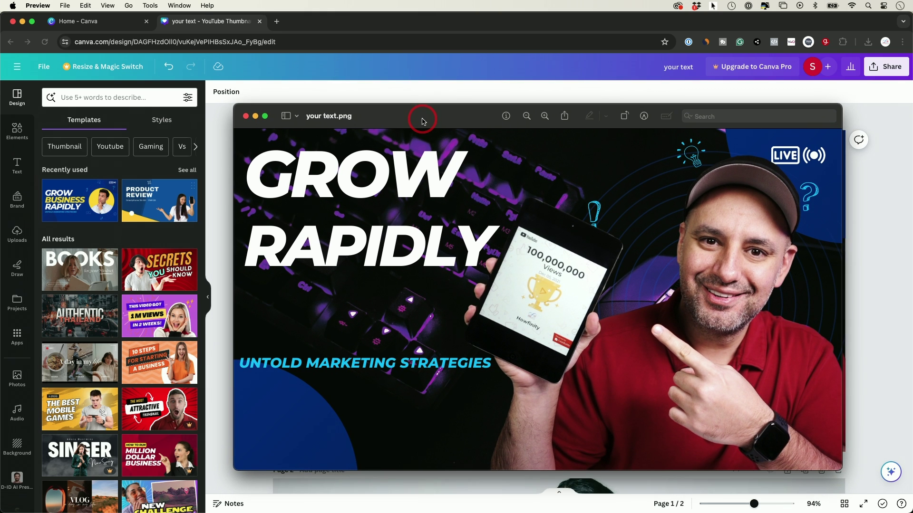
left_click(336, 88)
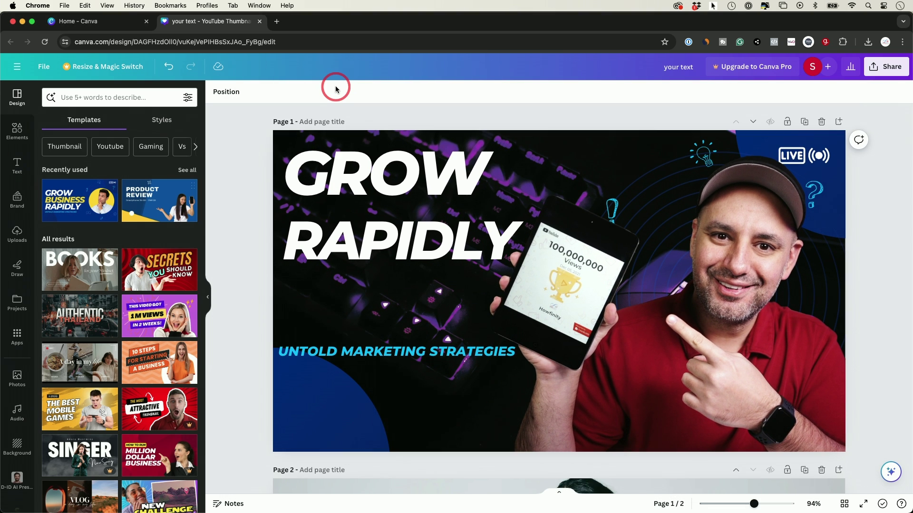
- Open the recent New Slate Healthcare LinkedIn design and look through its pages
left_click(15, 67)
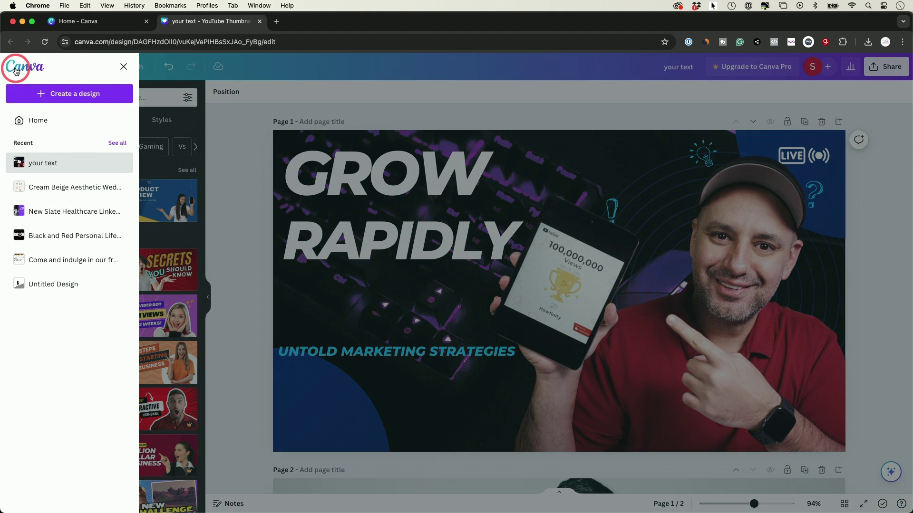
left_click(90, 170)
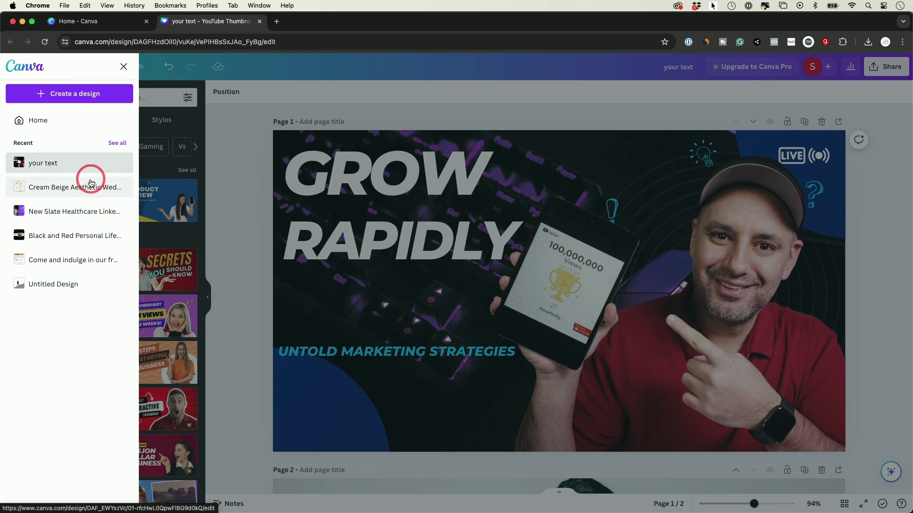
left_click(89, 207)
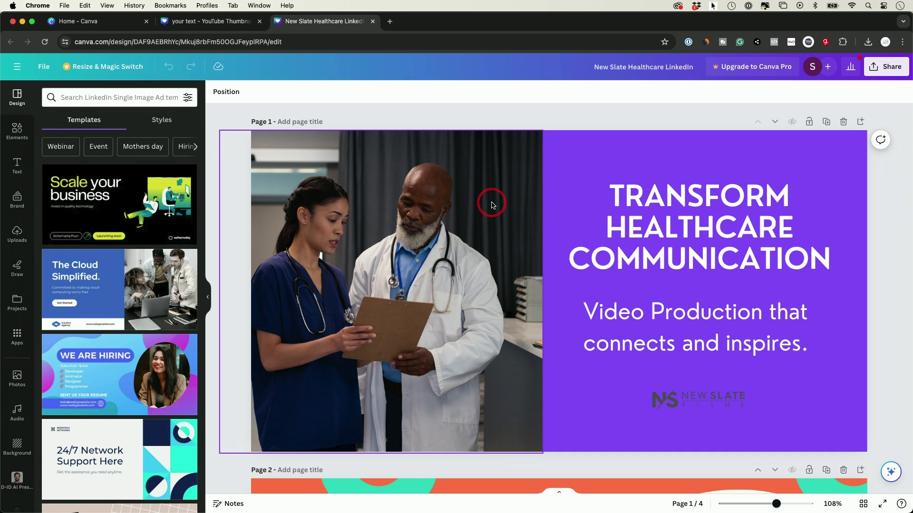
scroll(496, 215, "down", 10)
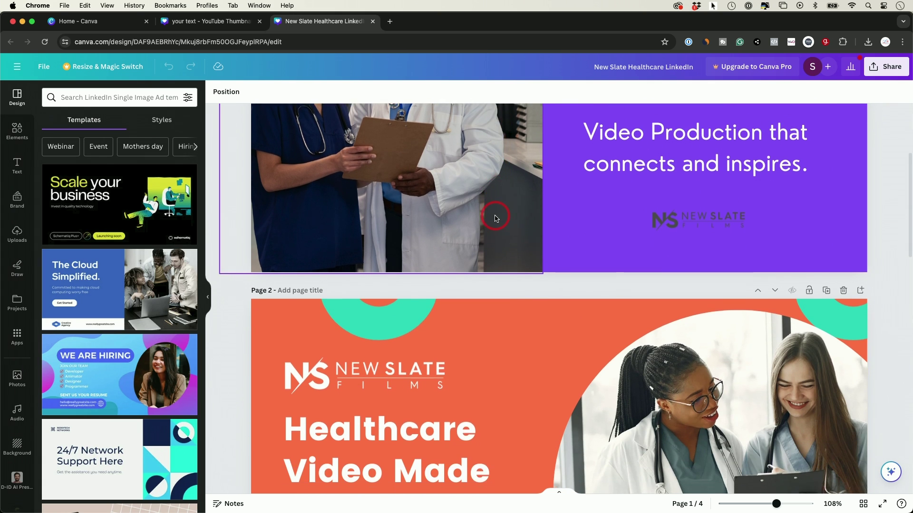
scroll(494, 214, "up", 10)
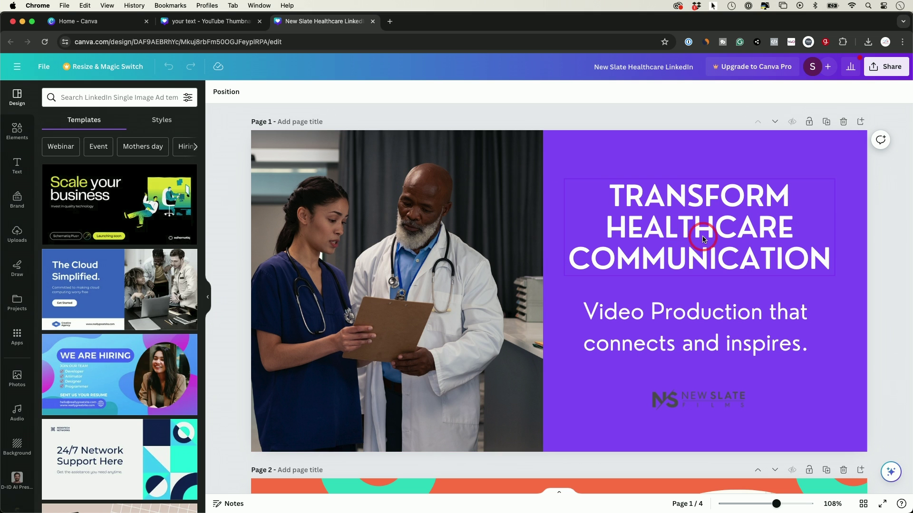
scroll(578, 153, "down", 7)
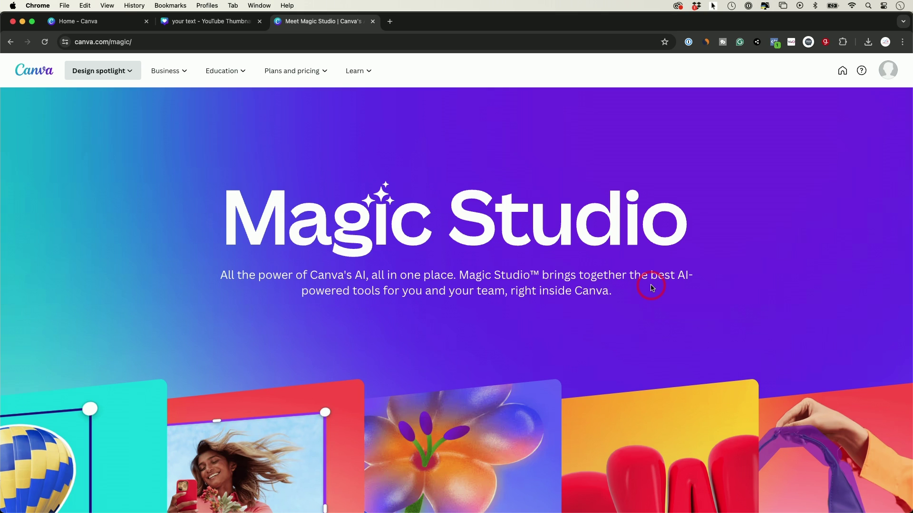
- Examine the AI tools on the Magic Studio page, from Resize & Magic Switch and Magic Media to Magic Grab and Magic Edit
scroll(651, 288, "down", 15)
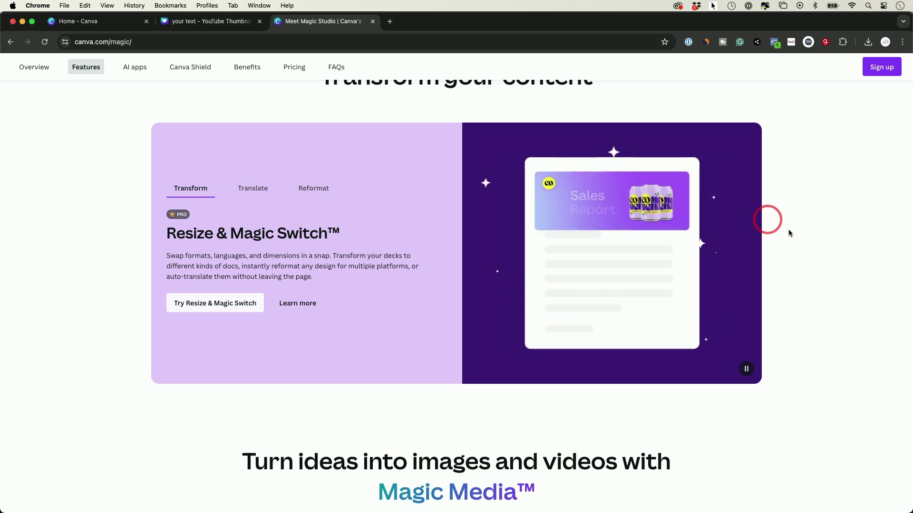
scroll(803, 240, "down", 7)
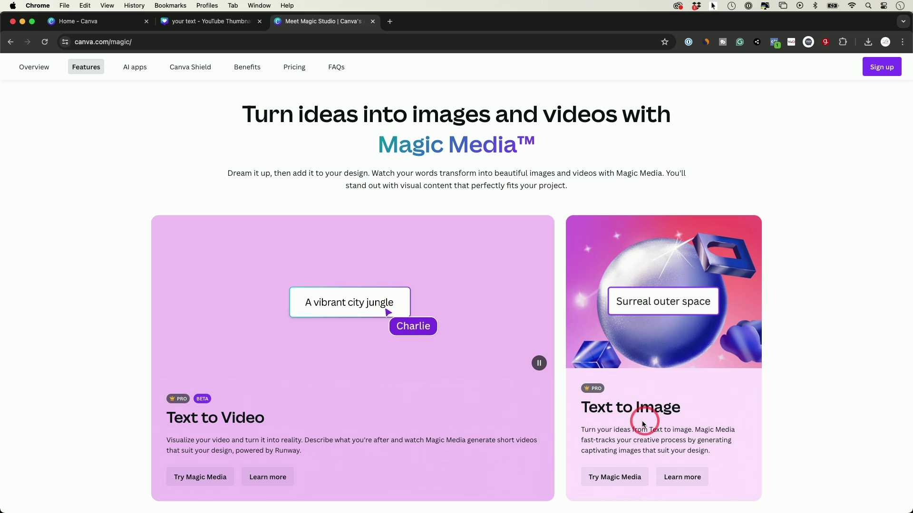
scroll(805, 413, "down", 10)
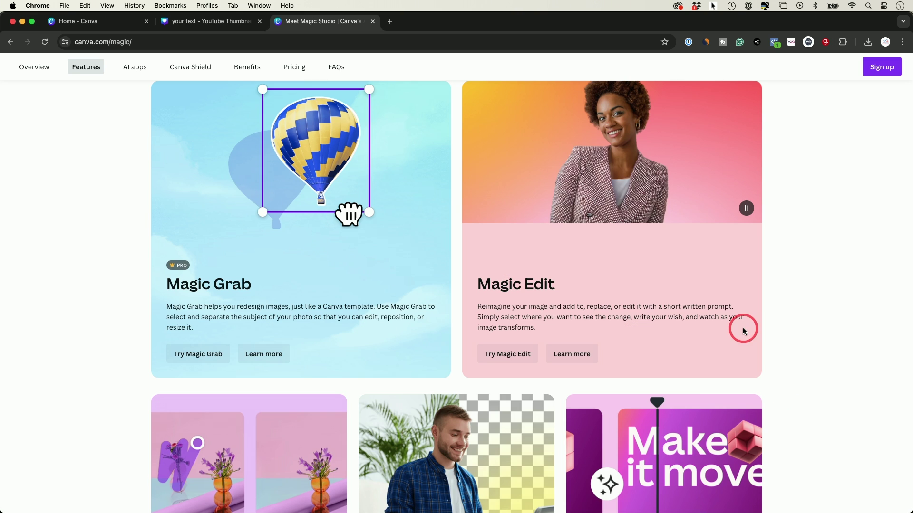